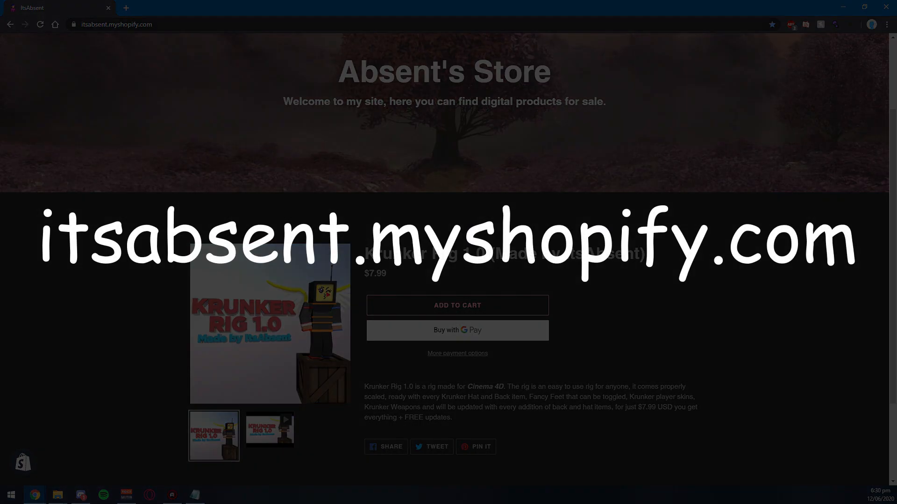
pyautogui.click(117, 24)
pyautogui.press('Escape')
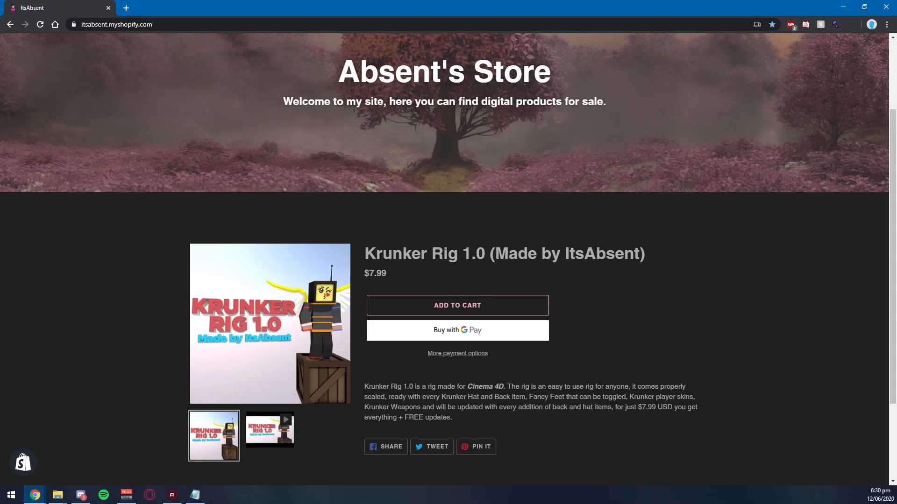
pyautogui.scroll(-1, 448, 261)
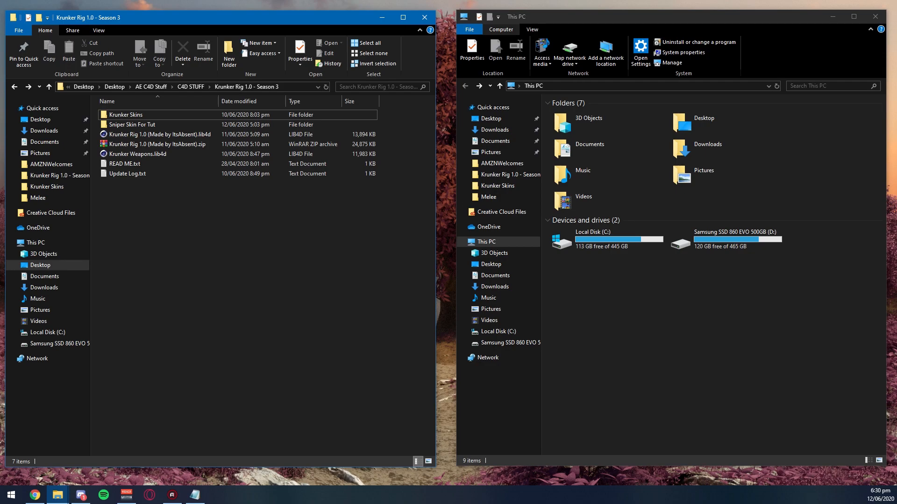
# - Open the Krunker Rig 1.0 zip archive, look over the files it contains, and close it
pyautogui.doubleClick(158, 145)
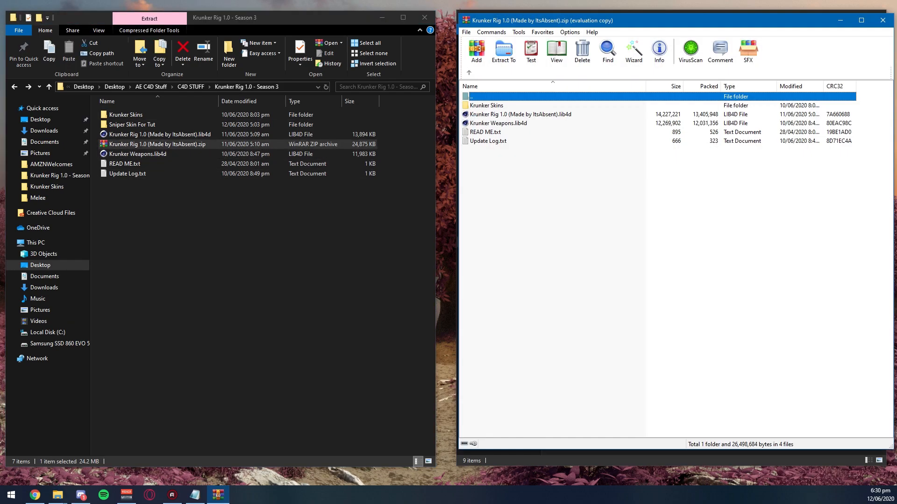
pyautogui.click(725, 238)
pyautogui.moveTo(503, 177); pyautogui.dragTo(479, 106)
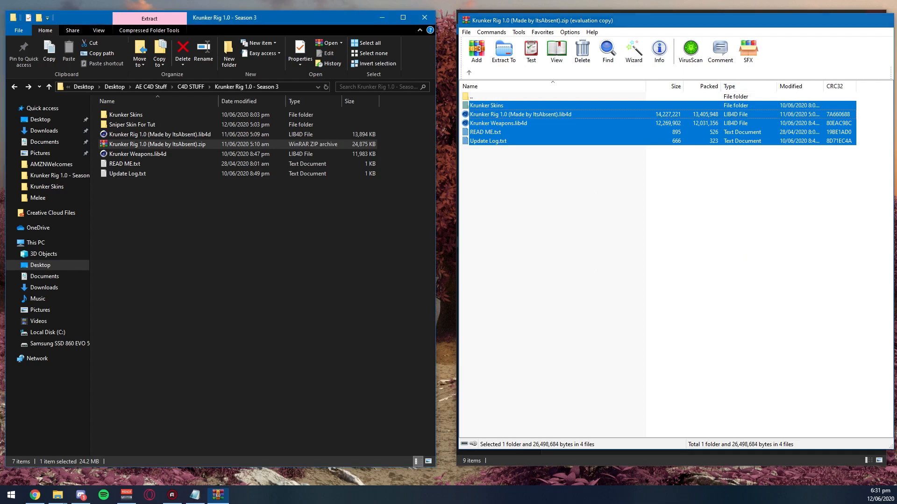
pyautogui.click(882, 20)
pyautogui.click(252, 224)
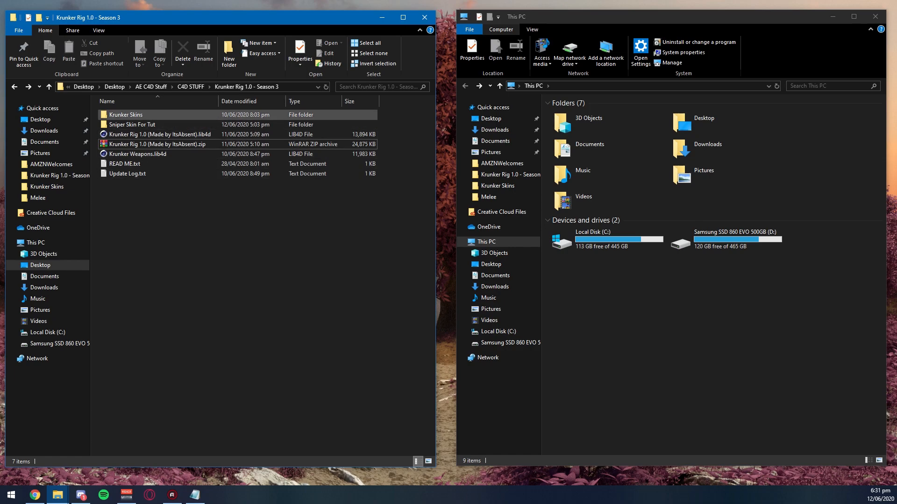
# - Look through the skin textures in the Krunker Skins folder and return to the Krunker Rig 1.0 - Season 3 folder
pyautogui.doubleClick(126, 114)
pyautogui.moveTo(401, 299); pyautogui.dragTo(147, 130)
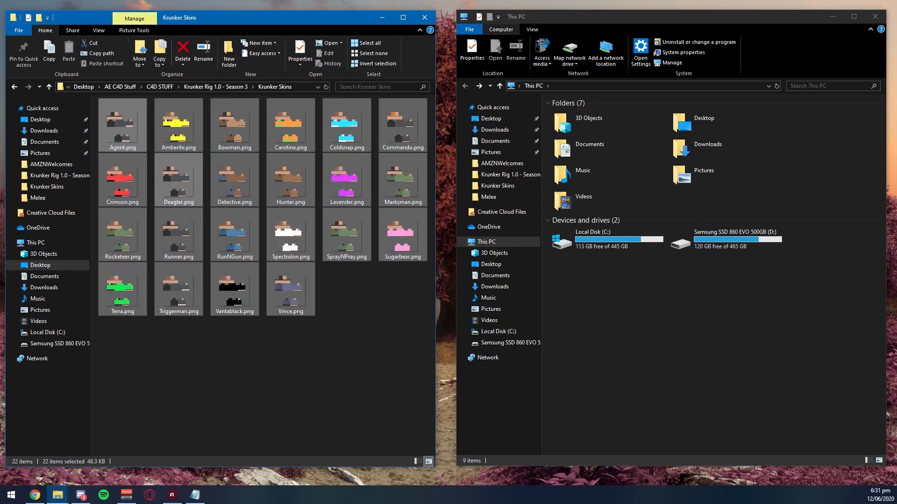
pyautogui.moveTo(406, 289); pyautogui.dragTo(140, 125)
pyautogui.click(298, 348)
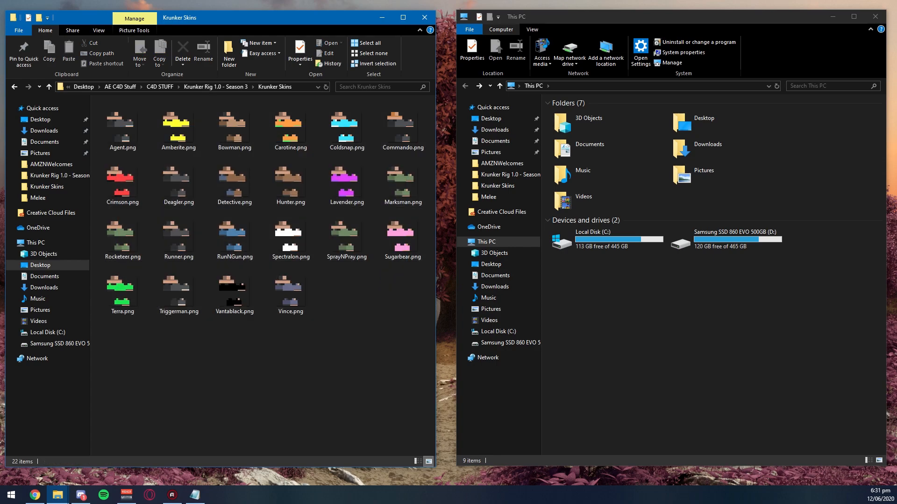
pyautogui.click(15, 86)
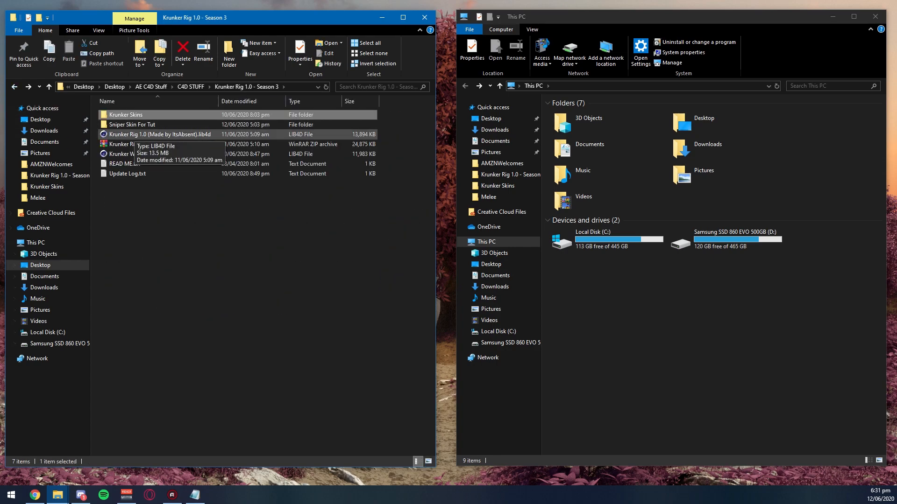
# - Examine the rig and weapons .lib4d files, and read READ ME.txt and Update Log.txt, closing each text file
pyautogui.click(135, 135)
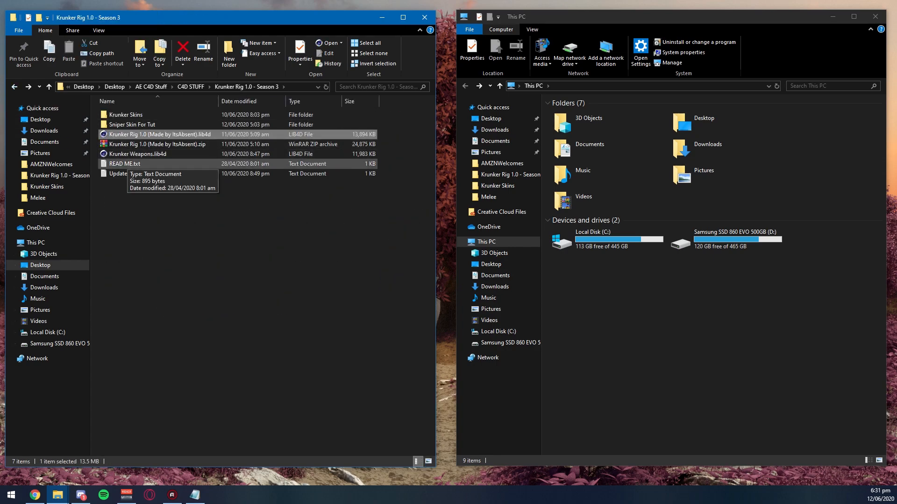
pyautogui.click(138, 154)
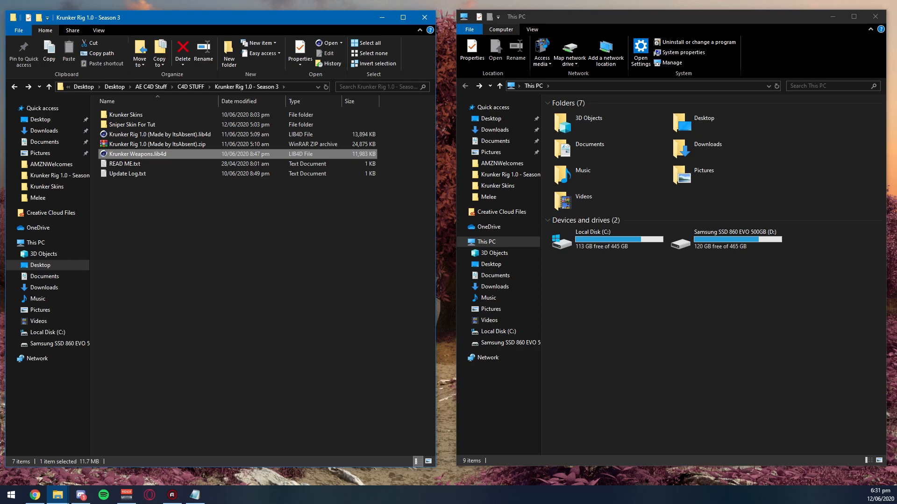
pyautogui.doubleClick(125, 164)
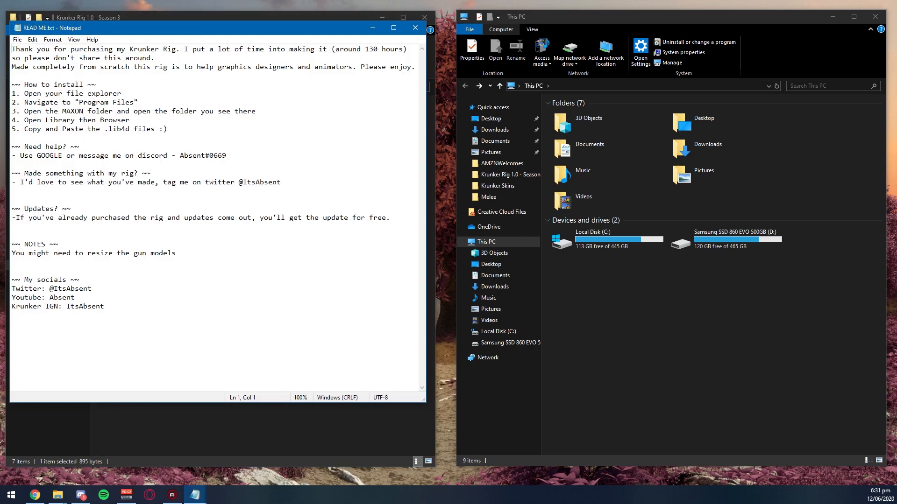
pyautogui.click(415, 28)
pyautogui.doubleClick(127, 174)
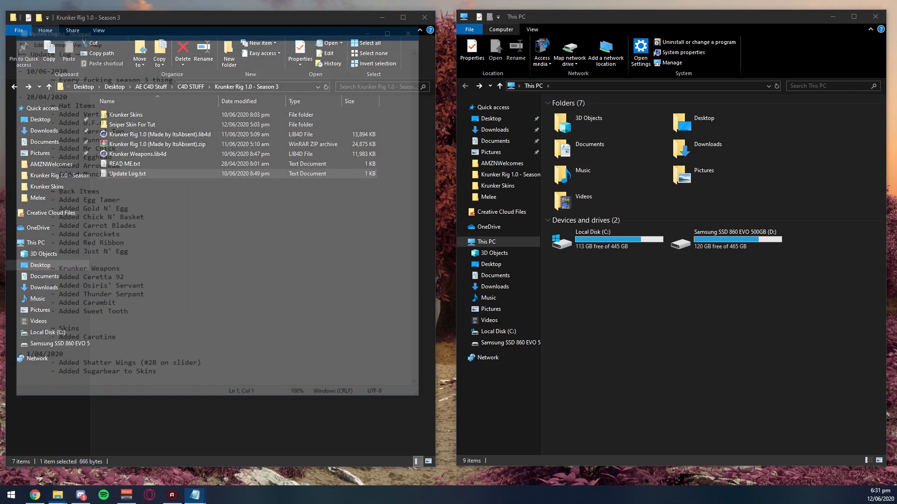
pyautogui.click(414, 27)
pyautogui.moveTo(243, 209); pyautogui.dragTo(97, 109)
pyautogui.click(224, 216)
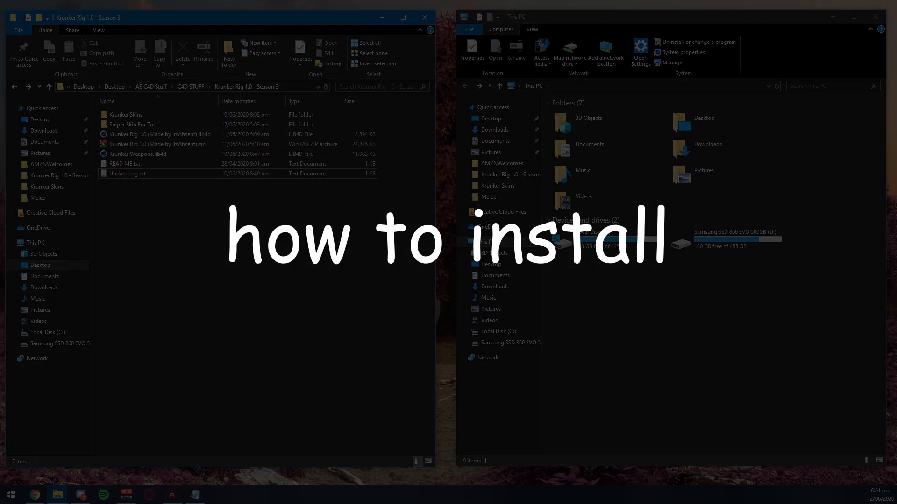
pyautogui.moveTo(224, 220); pyautogui.dragTo(96, 109)
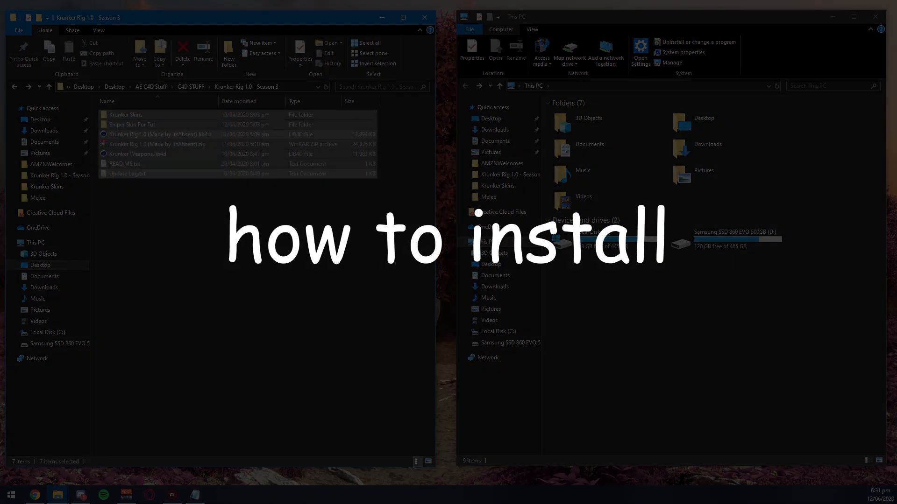
pyautogui.click(220, 219)
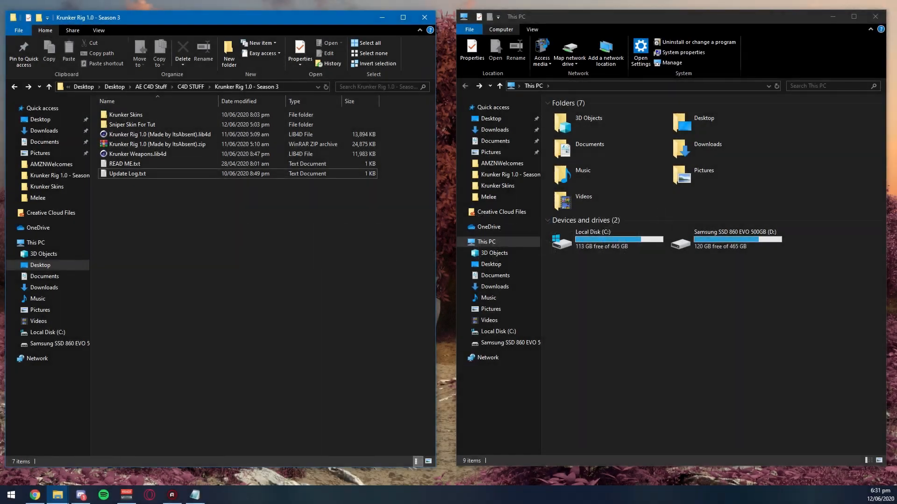
# - Open the MAXON folder inside Program Files on Local Disk (C:) in the second Explorer window
pyautogui.click(607, 239)
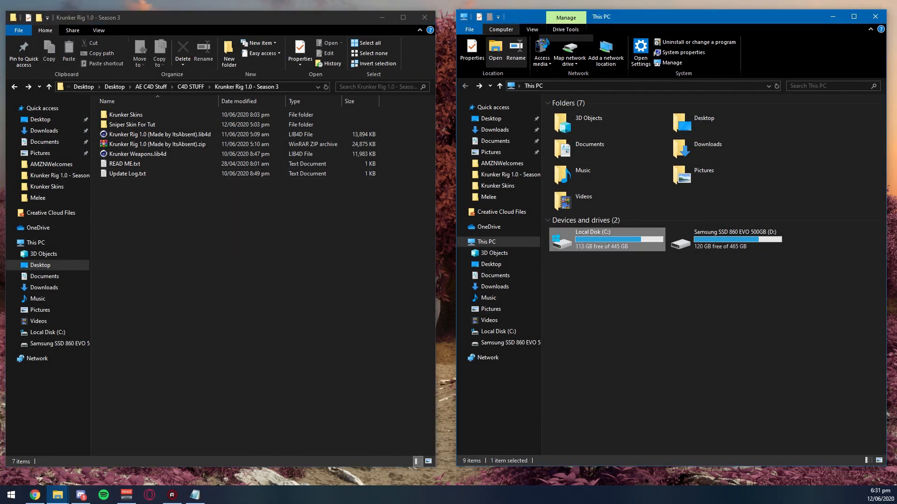
pyautogui.doubleClick(603, 243)
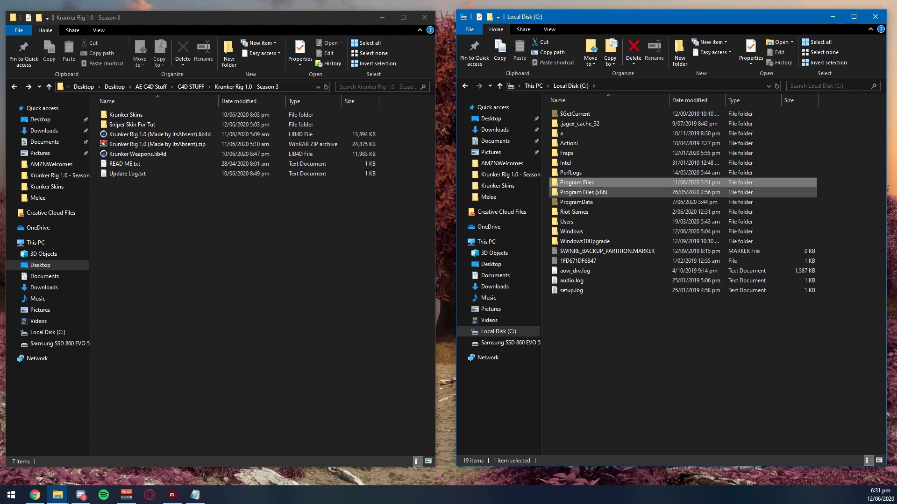
pyautogui.doubleClick(577, 182)
pyautogui.doubleClick(573, 280)
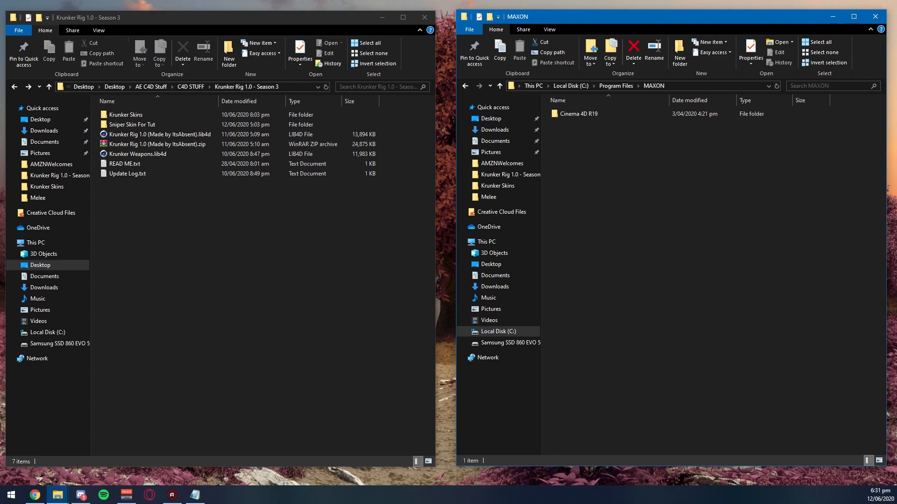
# - Go into the browser folder inside the library folder of Cinema 4D R19
pyautogui.moveTo(602, 128); pyautogui.dragTo(548, 108)
pyautogui.moveTo(605, 144); pyautogui.dragTo(549, 109)
pyautogui.click(605, 140)
pyautogui.click(579, 114)
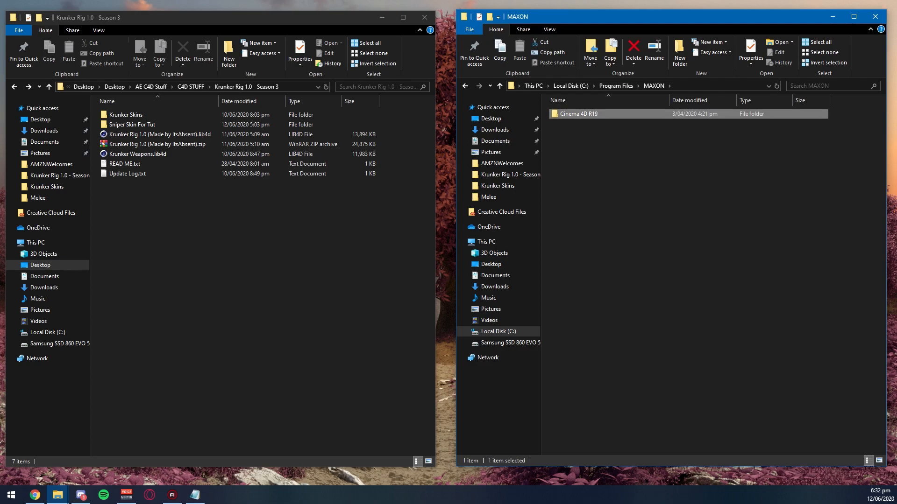
pyautogui.doubleClick(585, 114)
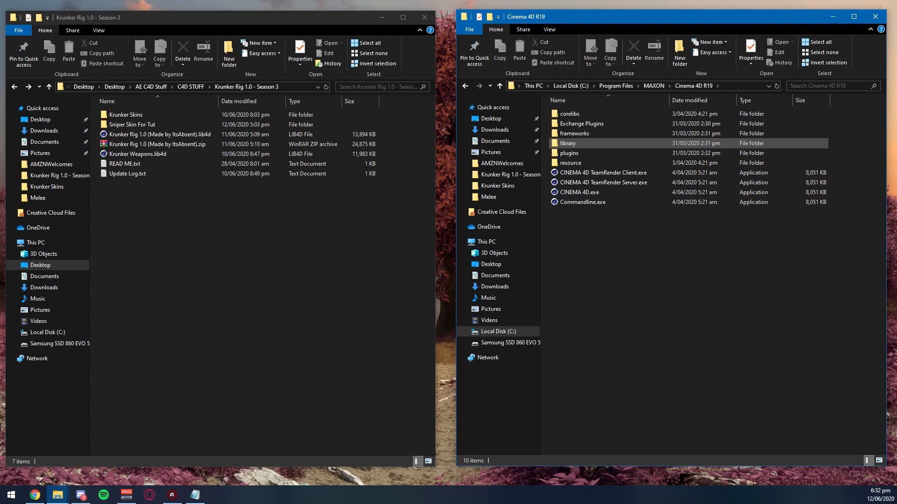
pyautogui.doubleClick(567, 143)
pyautogui.doubleClick(569, 114)
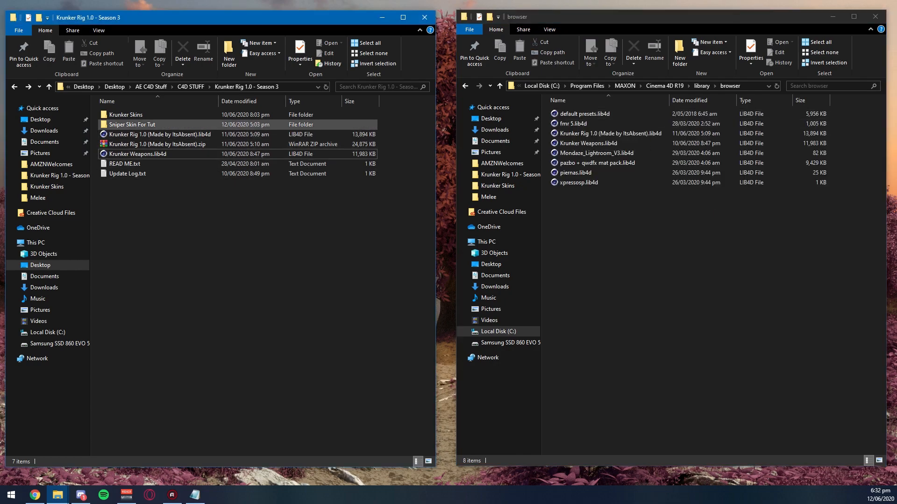
# - Try to move the Krunker Rig 1.0 and Krunker Weapons .lib4d files into the browser folder, replacing the existing copies
pyautogui.click(159, 134)
pyautogui.keyDown('ctrl'); pyautogui.click(140, 153); pyautogui.keyUp('ctrl')
pyautogui.moveTo(219, 136); pyautogui.dragTo(574, 206)
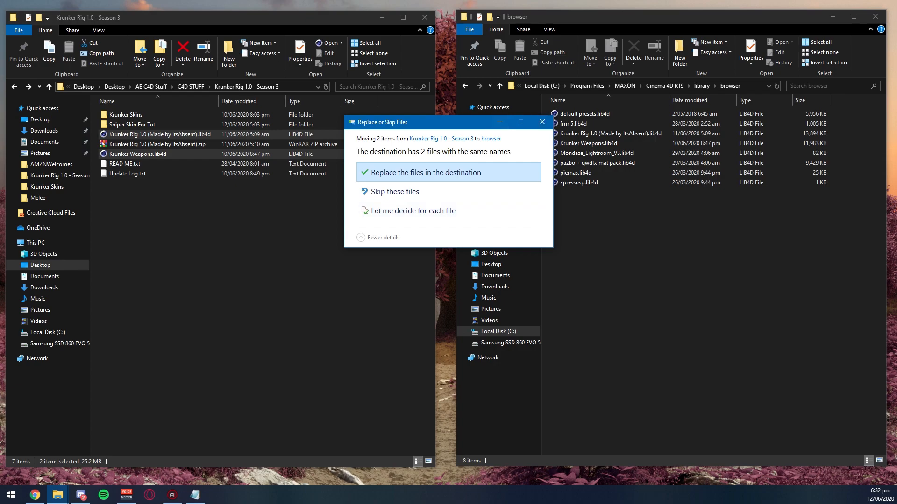
pyautogui.click(449, 172)
pyautogui.moveTo(641, 207); pyautogui.dragTo(548, 108)
pyautogui.click(602, 224)
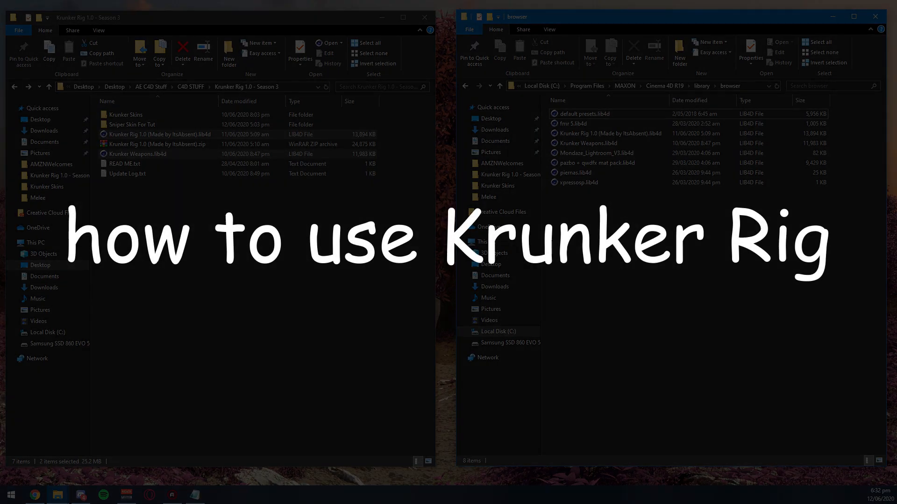
# - Start Cinema 4D R19 and show the Content Browser with its preset libraries
pyautogui.press('super')
pyautogui.click(175, 330)
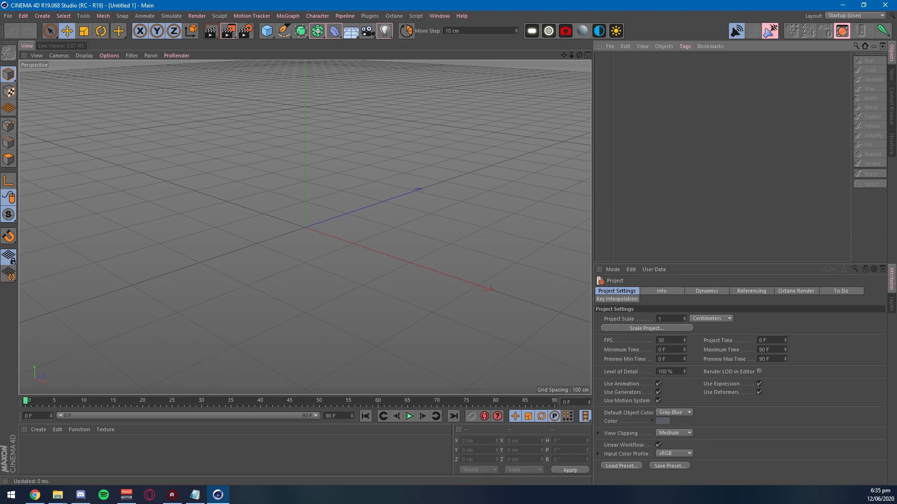
pyautogui.click(891, 106)
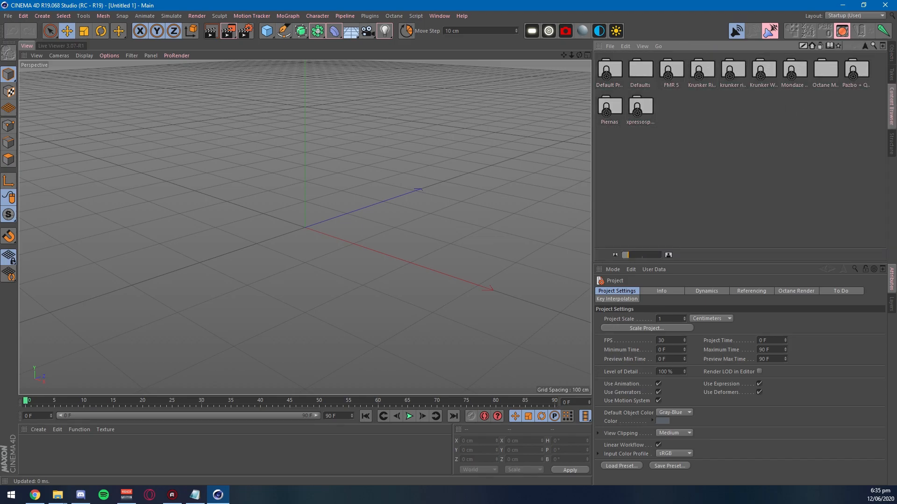
# - Load the character from the Krunker Rig 1.0 preset library into the scene, then return to the object list with nothing selected
pyautogui.click(702, 71)
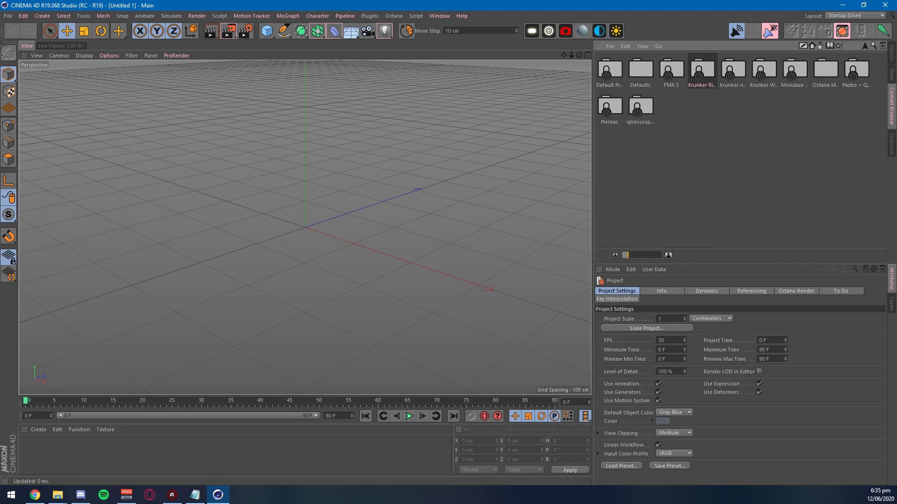
pyautogui.doubleClick(701, 71)
pyautogui.moveTo(684, 104); pyautogui.dragTo(624, 52)
pyautogui.click(677, 99)
pyautogui.click(641, 70)
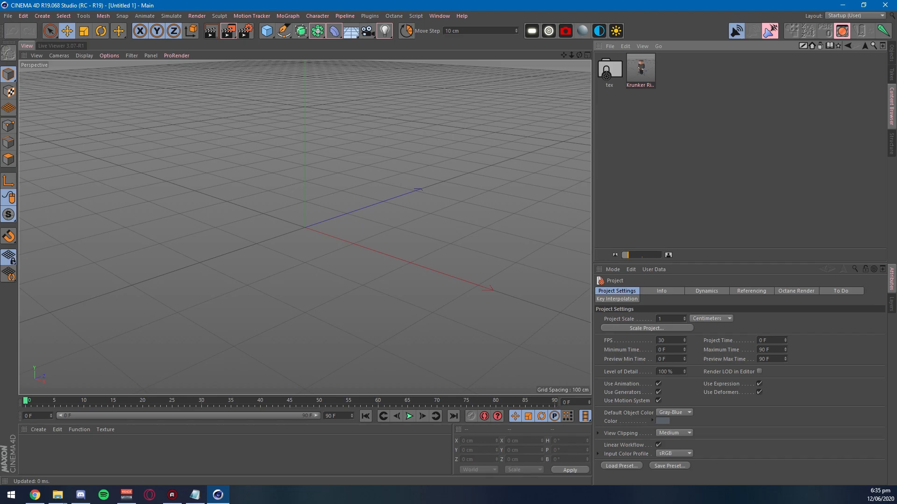
pyautogui.doubleClick(641, 70)
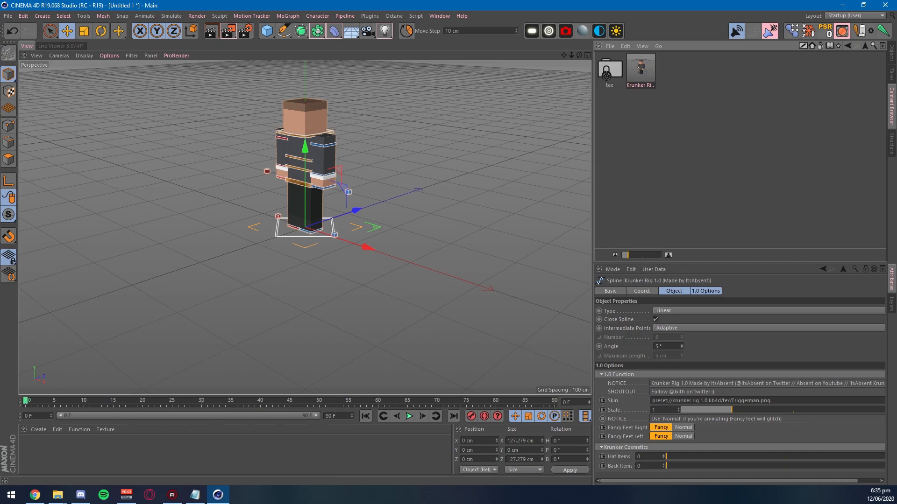
pyautogui.click(891, 53)
pyautogui.click(756, 154)
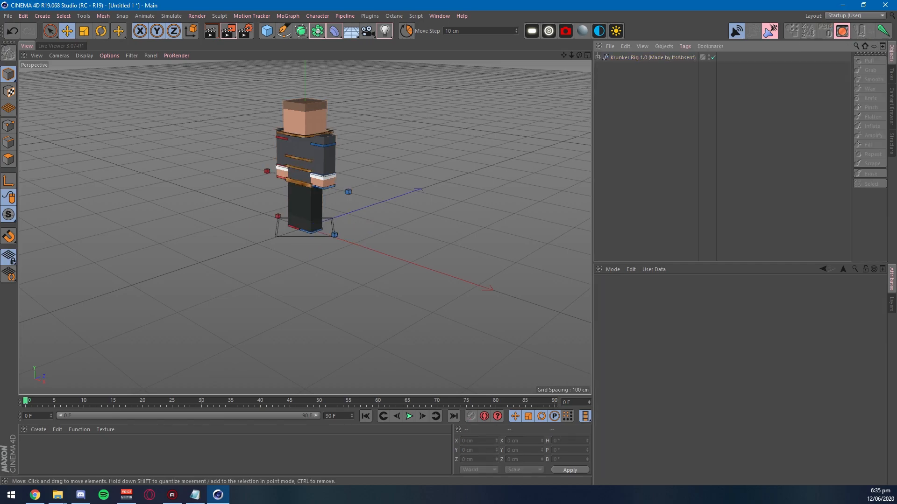
# - Examine the rig and its controllers in the perspective view from several distances and angles
pyautogui.keyDown('alt'); pyautogui.moveTo(305, 114); pyautogui.dragTo(201, 115, button='right'); pyautogui.keyUp('alt')
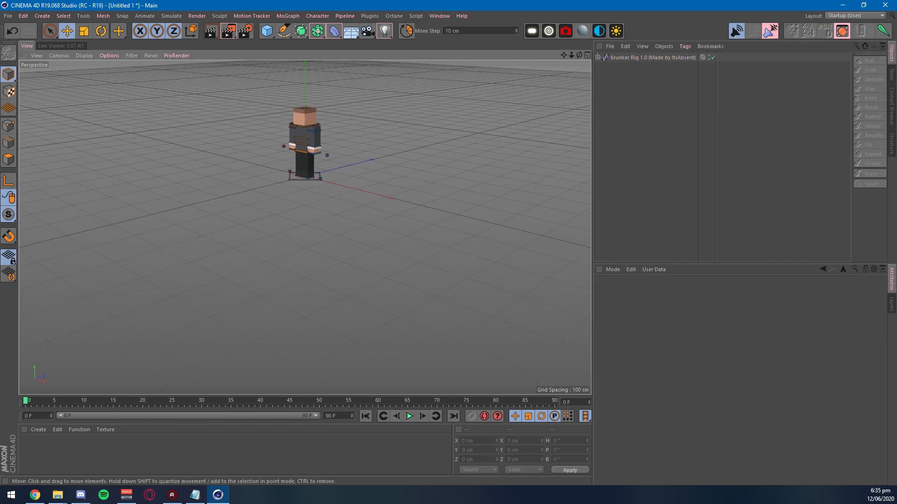
pyautogui.keyDown('alt'); pyautogui.moveTo(305, 115); pyautogui.dragTo(304, 200, button='middle'); pyautogui.keyUp('alt')
pyautogui.scroll(-6, 332, 182)
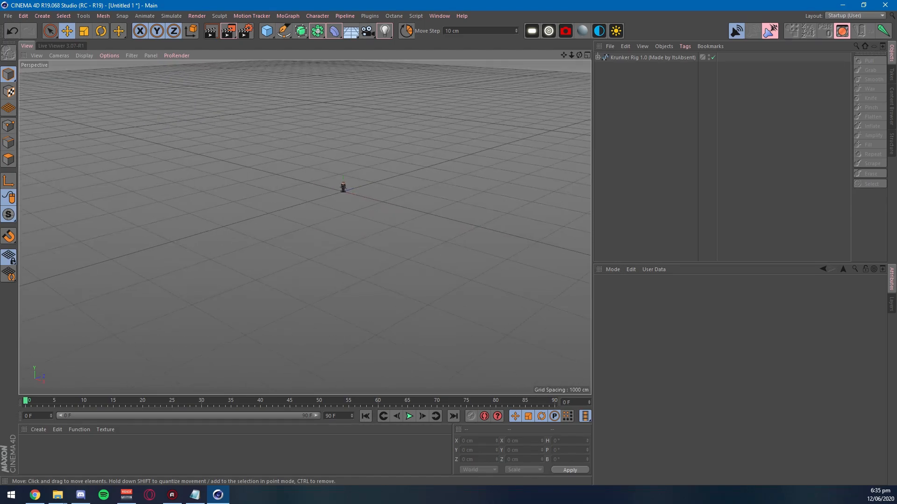
pyautogui.scroll(8, 350, 184)
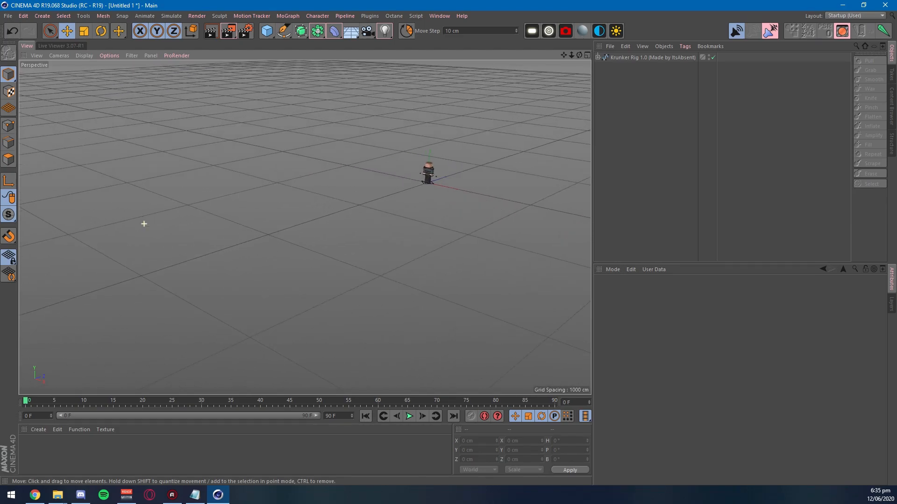
pyautogui.scroll(-3, 305, 228)
pyautogui.scroll(5, 472, 193)
pyautogui.keyDown('alt'); pyautogui.moveTo(467, 187); pyautogui.dragTo(360, 266, button='middle'); pyautogui.keyUp('alt')
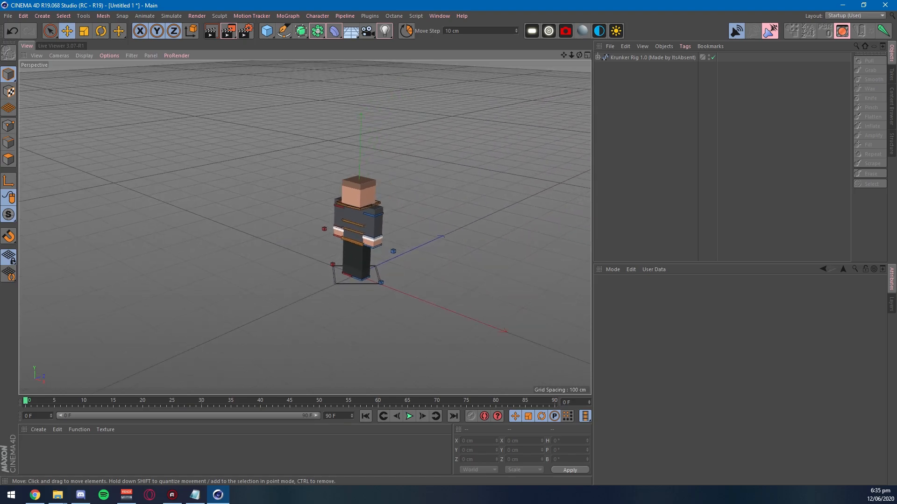
pyautogui.scroll(4, 354, 252)
pyautogui.keyDown('alt'); pyautogui.moveTo(290, 263); pyautogui.dragTo(323, 236); pyautogui.keyUp('alt')
pyautogui.scroll(2, 291, 263)
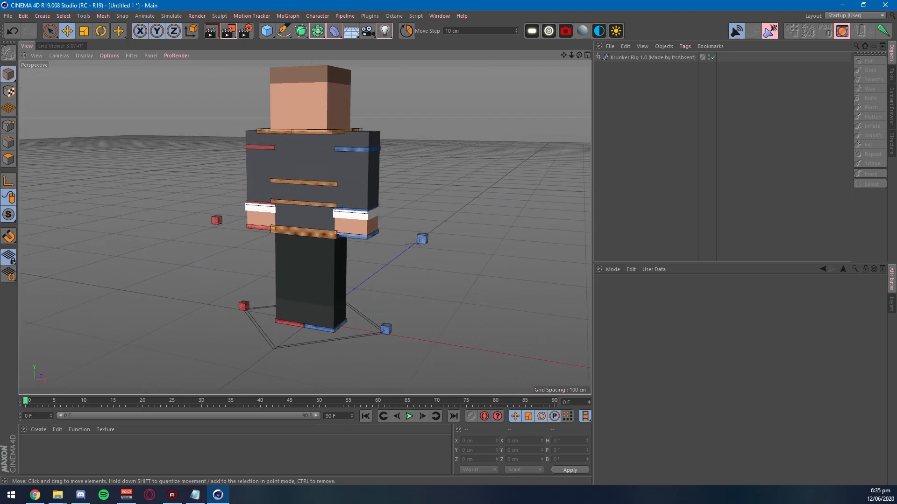
pyautogui.click(646, 57)
pyautogui.click(654, 140)
pyautogui.scroll(3, 287, 150)
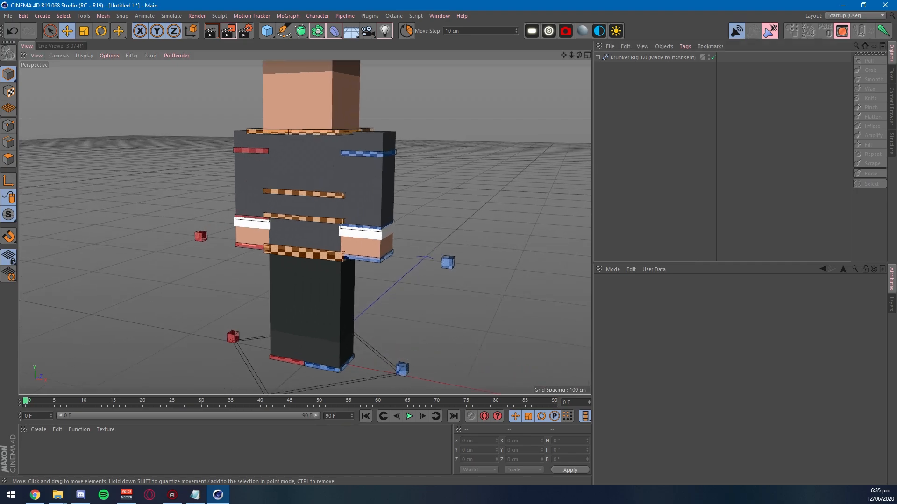
# - Bend the character's arms by moving the left hand control and the right hand control away from their rest positions
pyautogui.scroll(-3, 303, 225)
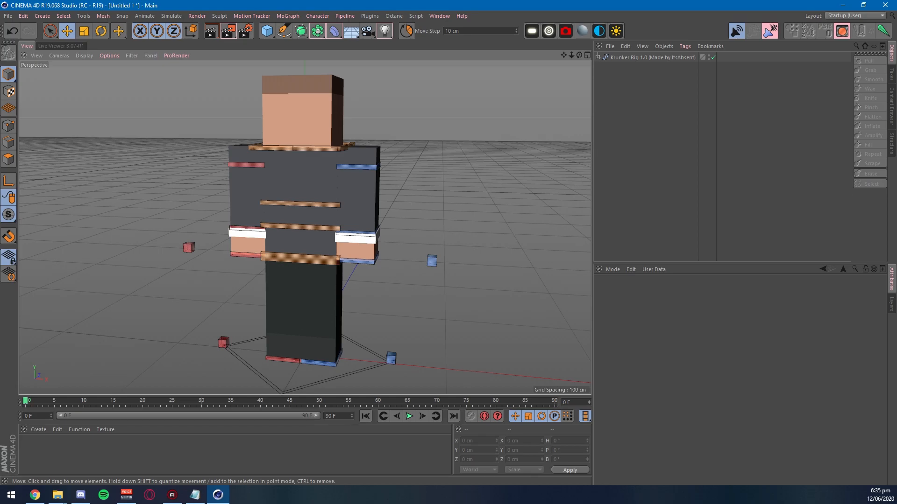
pyautogui.click(299, 149)
pyautogui.click(359, 261)
pyautogui.moveTo(440, 261); pyautogui.dragTo(450, 261)
pyautogui.moveTo(368, 176); pyautogui.dragTo(327, 187)
pyautogui.click(253, 249)
pyautogui.moveTo(320, 233); pyautogui.dragTo(286, 241)
# - Refine the left arm's bend by moving the left hand control along several axes
pyautogui.moveTo(376, 252)
pyautogui.mouseDown()
pyautogui.moveTo(360, 255)
pyautogui.moveTo(399, 241)
pyautogui.moveTo(392, 245)
pyautogui.mouseUp()
pyautogui.moveTo(421, 270); pyautogui.dragTo(437, 273)
pyautogui.moveTo(407, 246); pyautogui.dragTo(420, 242)
pyautogui.moveTo(380, 174); pyautogui.dragTo(381, 170)
pyautogui.moveTo(464, 268)
pyautogui.mouseDown()
pyautogui.moveTo(326, 194)
pyautogui.moveTo(464, 182)
pyautogui.moveTo(338, 230)
pyautogui.moveTo(346, 272)
pyautogui.moveTo(454, 267)
pyautogui.mouseUp()
pyautogui.moveTo(406, 240); pyautogui.dragTo(405, 241)
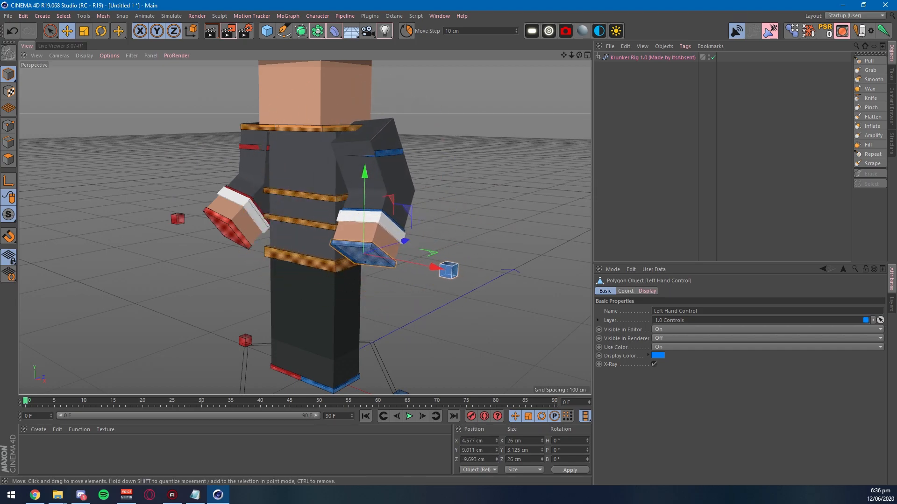
pyautogui.moveTo(365, 173); pyautogui.dragTo(365, 169)
pyautogui.moveTo(436, 263); pyautogui.dragTo(453, 258)
# - Tilt the head by rotating the orange neck control to a pitch of about 13.4°
pyautogui.scroll(2, 451, 267)
pyautogui.click(301, 151)
pyautogui.press('r')
pyautogui.moveTo(284, 151); pyautogui.dragTo(284, 162)
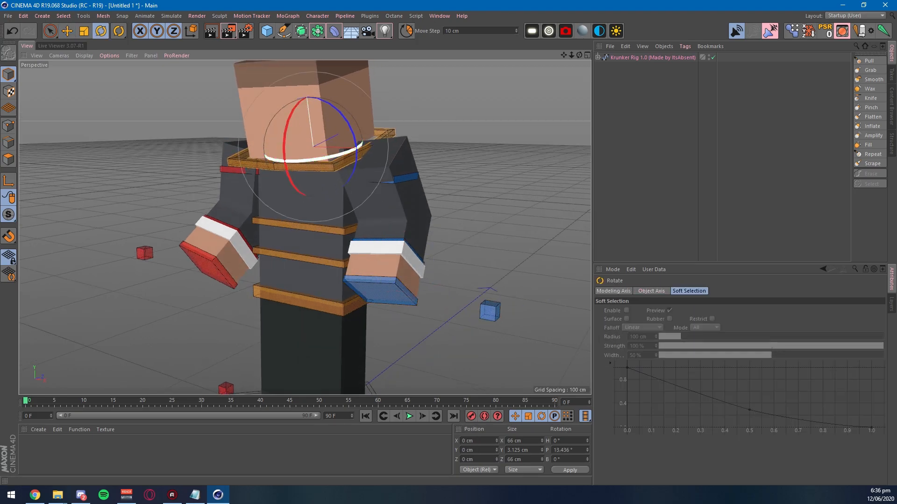
# - Try to move the head control up and down along its vertical axis
pyautogui.press('e')
pyautogui.moveTo(305, 82); pyautogui.dragTo(302, 57)
pyautogui.moveTo(296, 15); pyautogui.dragTo(303, 63)
pyautogui.scroll(-5, 305, 228)
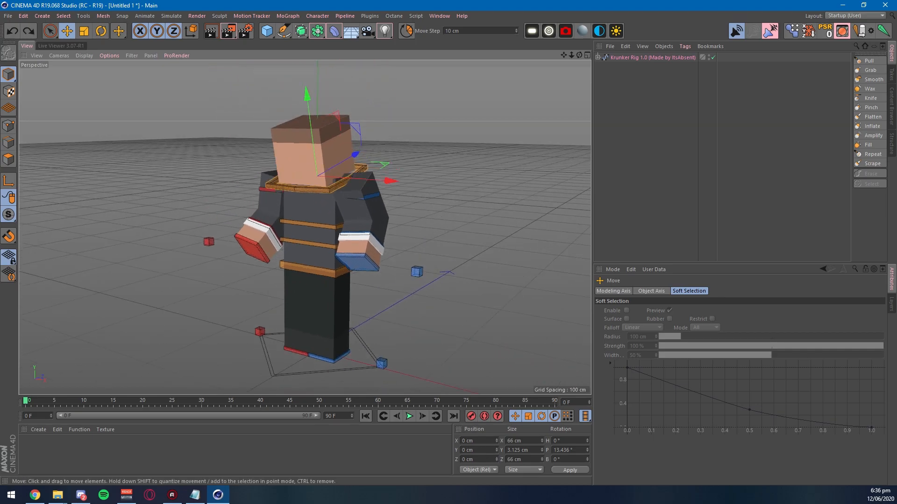
pyautogui.scroll(3, 308, 229)
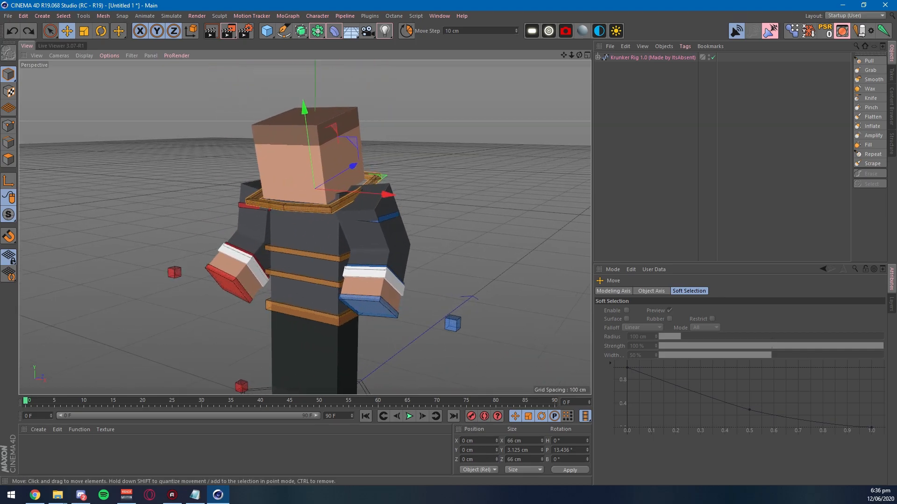
# - Try out the torso's Middle Control and Hip Control with the Rotate tool, and undo the last change
pyautogui.click(299, 253)
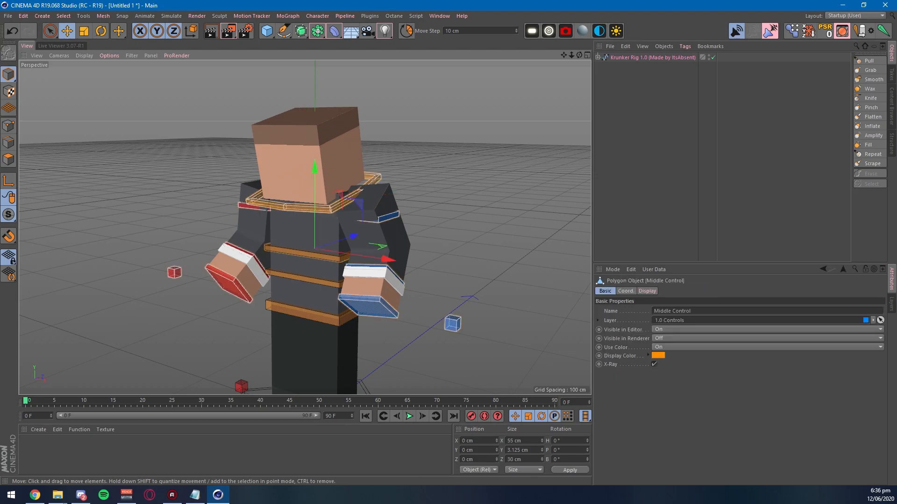
pyautogui.press('r')
pyautogui.scroll(3, 298, 259)
pyautogui.keyDown('alt'); pyautogui.moveTo(287, 264); pyautogui.dragTo(301, 232); pyautogui.keyUp('alt')
pyautogui.click(307, 285)
pyautogui.scroll(-5, 374, 262)
pyautogui.scroll(5, 374, 261)
pyautogui.keyDown('alt'); pyautogui.moveTo(448, 285); pyautogui.dragTo(349, 245); pyautogui.keyUp('alt')
pyautogui.hotkey('ctrl', 'z')
pyautogui.scroll(5, 286, 276)
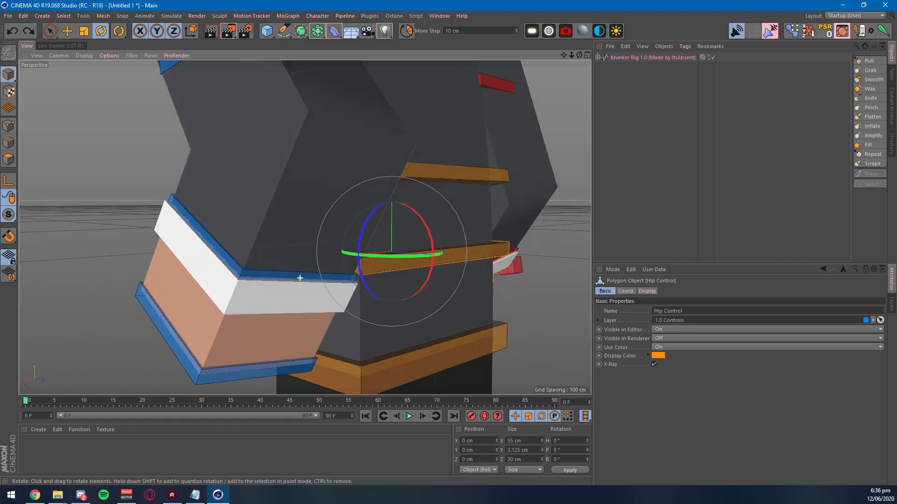
# - Rotate the lowest orange waist control to a pitch of about 6.4° and lower it to about Y -5.1 cm, bending the knees
pyautogui.keyDown('alt'); pyautogui.moveTo(300, 279); pyautogui.dragTo(406, 280); pyautogui.keyUp('alt')
pyautogui.scroll(-4, 406, 280)
pyautogui.keyDown('alt'); pyautogui.moveTo(406, 280); pyautogui.dragTo(470, 265, button='middle'); pyautogui.keyUp('alt')
pyautogui.keyDown('alt'); pyautogui.moveTo(320, 281); pyautogui.dragTo(341, 238, button='middle'); pyautogui.keyUp('alt')
pyautogui.keyDown('alt'); pyautogui.moveTo(320, 280); pyautogui.dragTo(333, 273); pyautogui.keyUp('alt')
pyautogui.click(322, 279)
pyautogui.press('r')
pyautogui.scroll(-3, 327, 248)
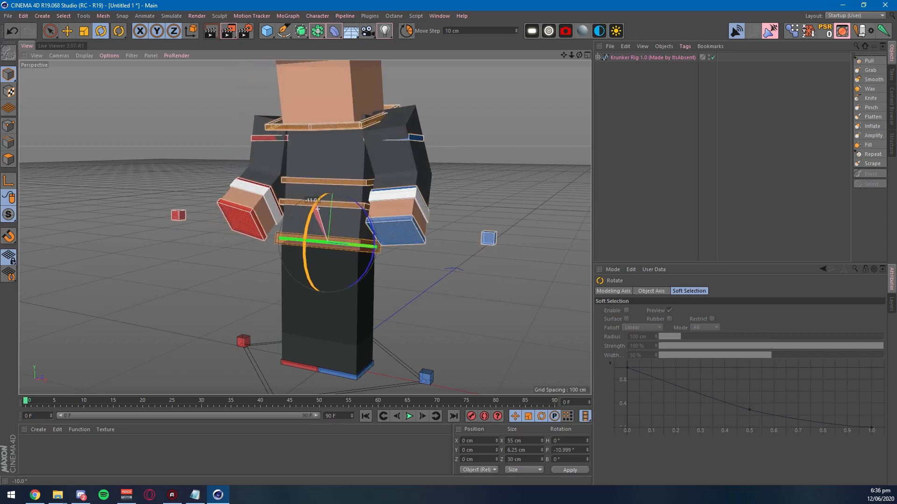
pyautogui.moveTo(319, 201); pyautogui.dragTo(326, 208)
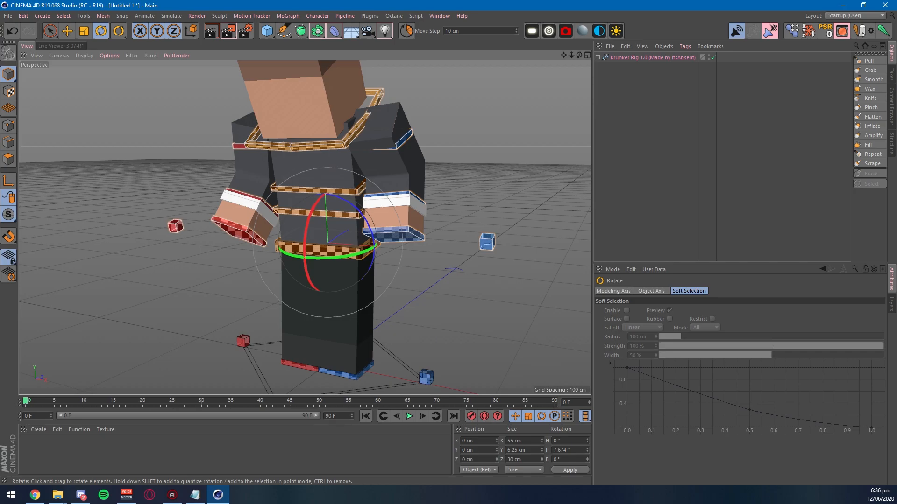
pyautogui.moveTo(323, 195)
pyautogui.mouseDown()
pyautogui.moveTo(310, 200)
pyautogui.moveTo(326, 208)
pyautogui.mouseUp()
pyautogui.press('e')
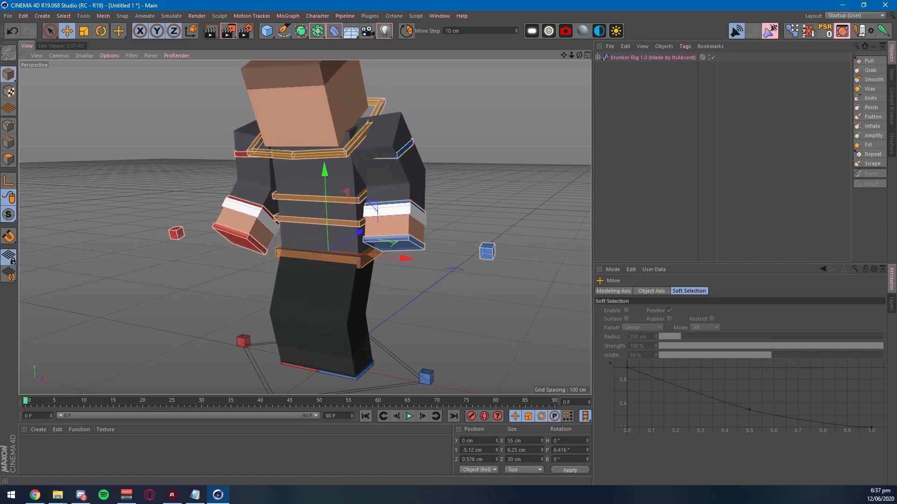
# - Move the left foot control to about X 4.7 cm and Z 15.1 cm
pyautogui.scroll(3, 336, 320)
pyautogui.keyDown('alt'); pyautogui.moveTo(337, 320); pyautogui.dragTo(328, 247, button='middle'); pyautogui.keyUp('alt')
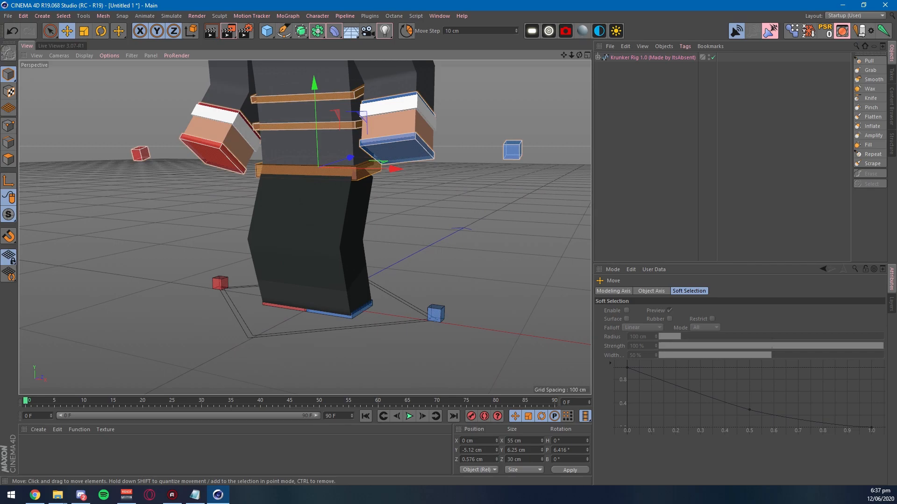
pyautogui.click(358, 310)
pyautogui.moveTo(359, 310); pyautogui.dragTo(377, 304)
# - Lift the right foot control into a stepping pose at about X -15.9 cm, Y 16.3 cm and Z -2.6 cm
pyautogui.click(312, 306)
pyautogui.moveTo(321, 303); pyautogui.dragTo(297, 284)
pyautogui.moveTo(268, 248); pyautogui.dragTo(267, 220)
pyautogui.scroll(-5, 298, 210)
pyautogui.keyDown('alt'); pyautogui.moveTo(309, 173); pyautogui.dragTo(294, 256, button='middle'); pyautogui.keyUp('alt')
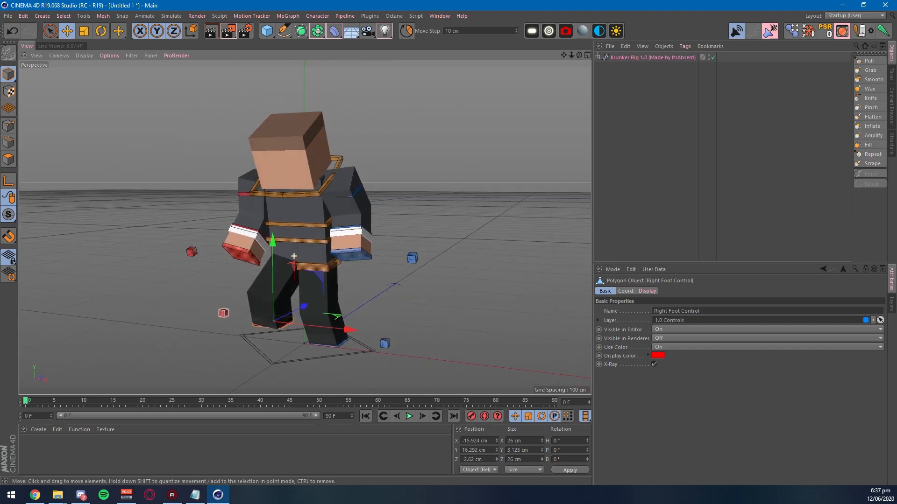
pyautogui.keyDown('alt'); pyautogui.moveTo(294, 256); pyautogui.dragTo(301, 245); pyautogui.keyUp('alt')
pyautogui.scroll(1, 301, 244)
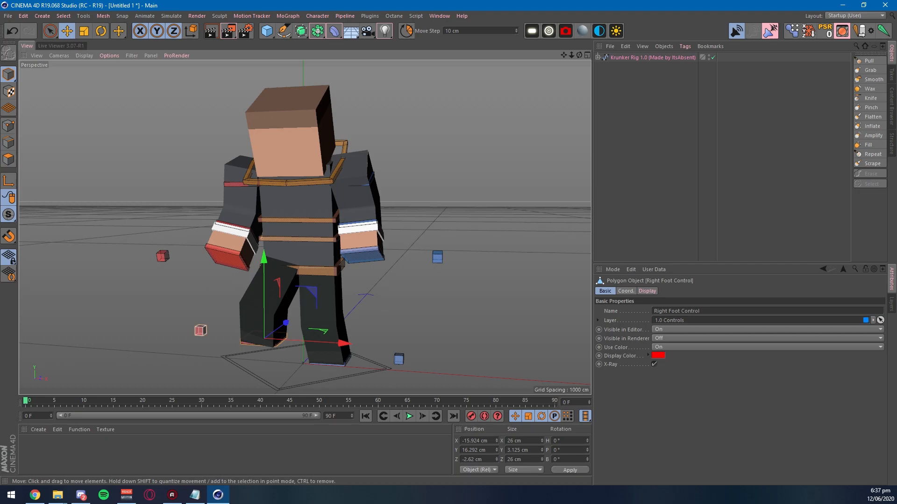
# - Show only the 1.0 Options of the Krunker Rig 1.0 object and widen the attributes area
pyautogui.hotkey('ctrl', 'shift', 'a')
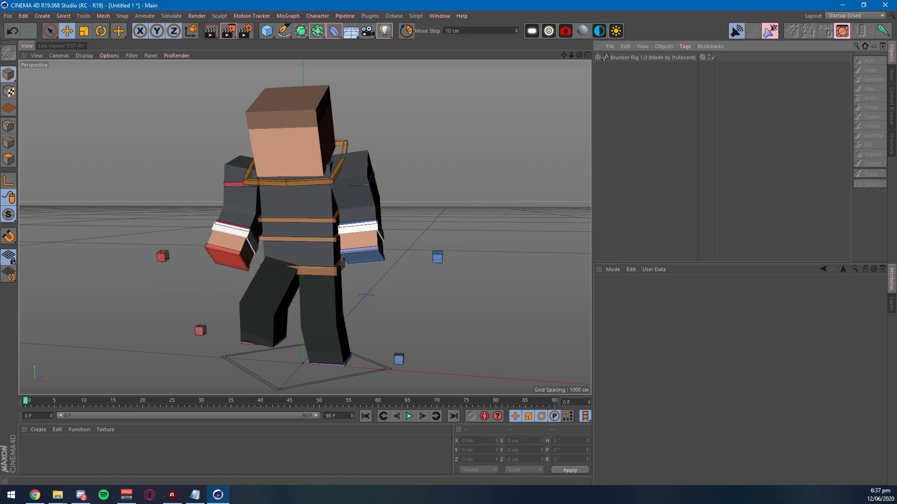
pyautogui.moveTo(688, 71); pyautogui.dragTo(687, 70)
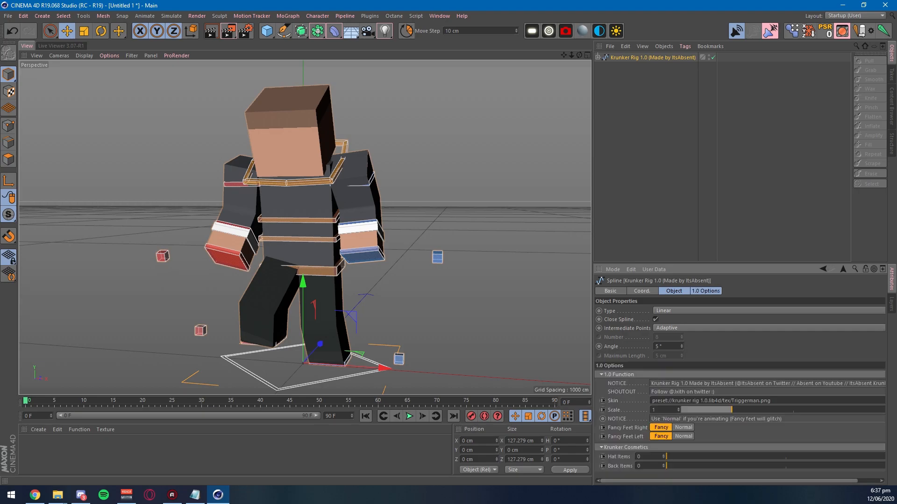
pyautogui.click(706, 291)
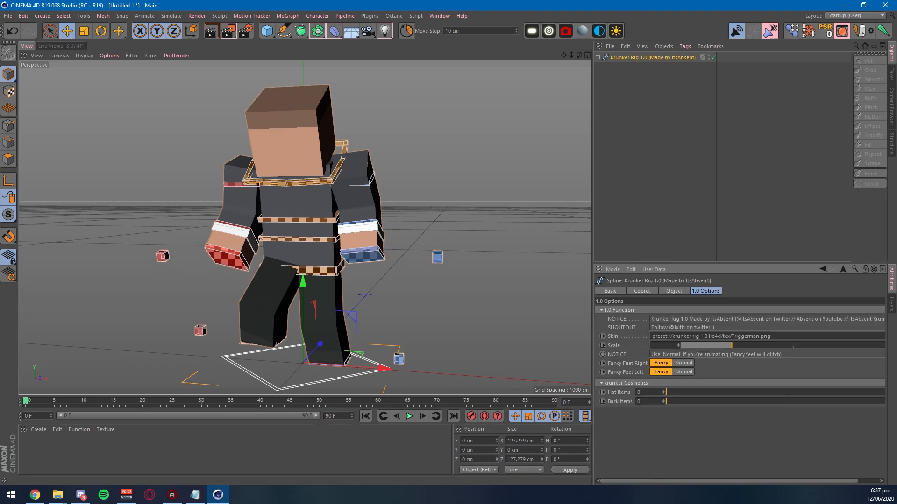
pyautogui.moveTo(592, 233); pyautogui.dragTo(567, 234)
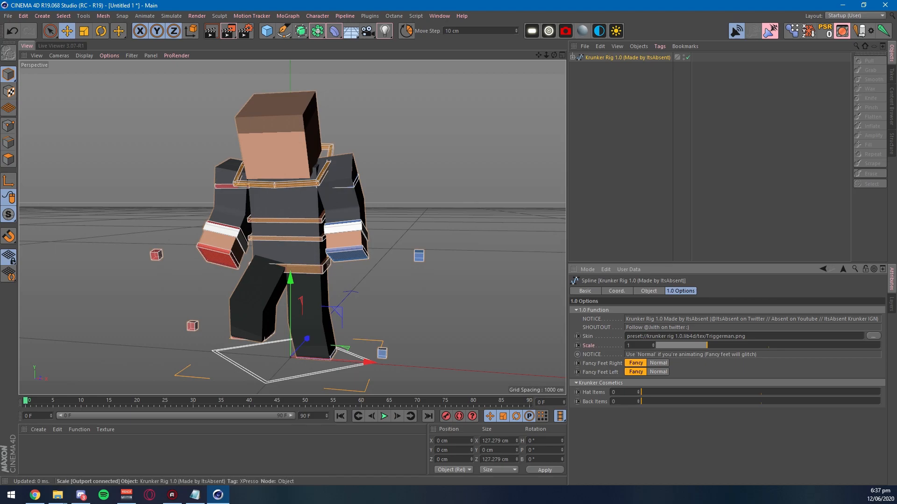
pyautogui.moveTo(707, 345)
pyautogui.mouseDown()
pyautogui.moveTo(729, 346)
pyautogui.moveTo(699, 346)
pyautogui.moveTo(834, 346)
pyautogui.moveTo(677, 345)
pyautogui.moveTo(707, 346)
pyautogui.mouseUp()
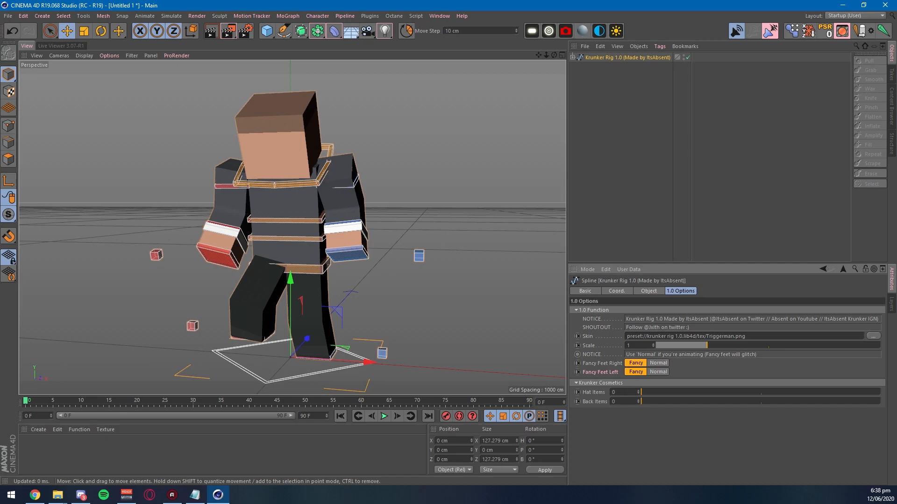
# - Move the left foot control far forward and upward to test how the fancy foot deforms
pyautogui.scroll(8, 337, 315)
pyautogui.keyDown('alt'); pyautogui.moveTo(337, 315); pyautogui.dragTo(229, 252); pyautogui.keyUp('alt')
pyautogui.click(402, 358)
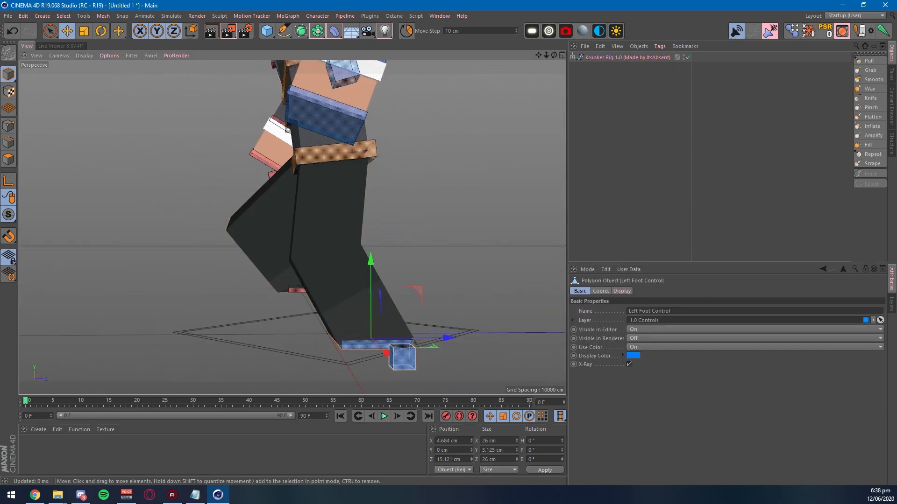
pyautogui.moveTo(443, 337); pyautogui.dragTo(243, 338)
pyautogui.moveTo(216, 262); pyautogui.dragTo(217, 204)
pyautogui.scroll(4, 234, 229)
pyautogui.keyDown('alt'); pyautogui.moveTo(293, 226); pyautogui.dragTo(241, 280); pyautogui.keyUp('alt')
pyautogui.moveTo(356, 269); pyautogui.dragTo(319, 270)
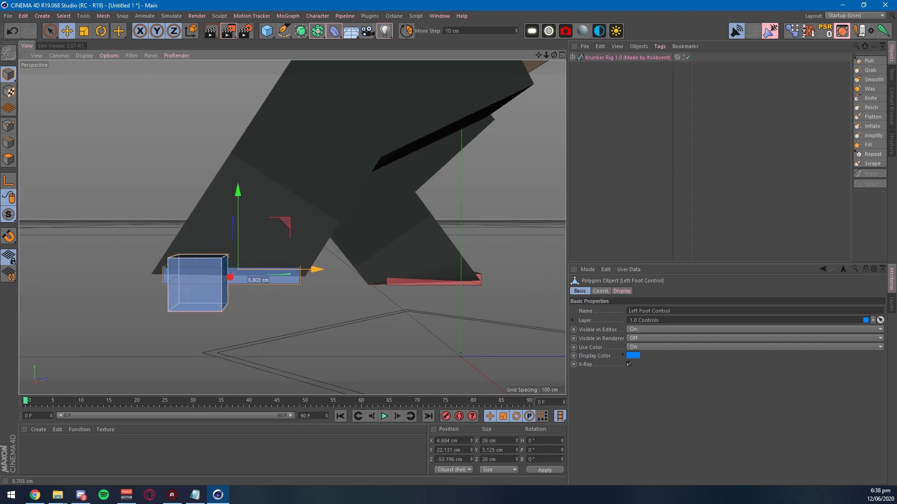
pyautogui.moveTo(238, 191)
pyautogui.mouseDown()
pyautogui.moveTo(238, 176)
pyautogui.moveTo(237, 205)
pyautogui.mouseUp()
# - Swing the left foot control behind the body to about Y 40.9 cm and Z 43.1 cm
pyautogui.moveTo(318, 282); pyautogui.dragTo(420, 282)
pyautogui.scroll(-3, 293, 228)
pyautogui.keyDown('alt'); pyautogui.moveTo(293, 227); pyautogui.dragTo(180, 205); pyautogui.keyUp('alt')
pyautogui.scroll(3, 293, 227)
pyautogui.scroll(-4, 369, 303)
pyautogui.moveTo(373, 311); pyautogui.dragTo(517, 312)
pyautogui.moveTo(436, 234); pyautogui.dragTo(436, 192)
pyautogui.moveTo(518, 270); pyautogui.dragTo(532, 270)
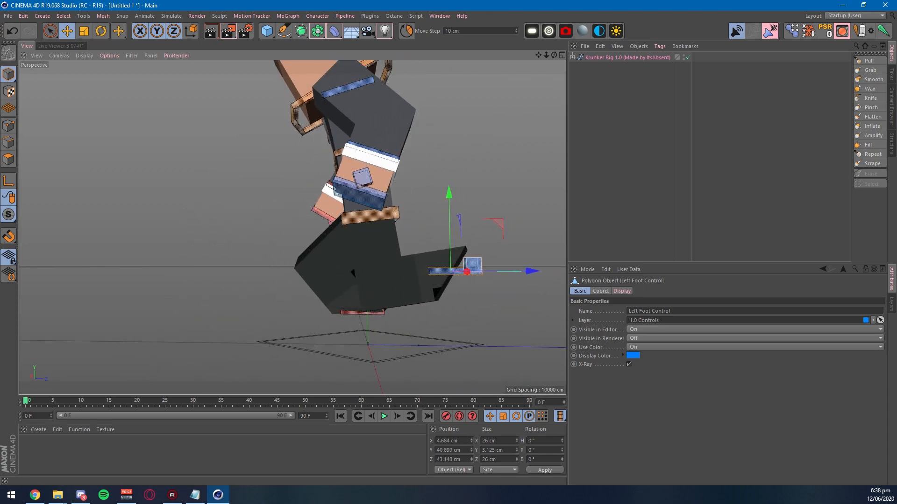
# - Set Fancy Feet Left and Fancy Feet Right of the Krunker Rig 1.0 object to Normal
pyautogui.click(626, 122)
pyautogui.click(627, 58)
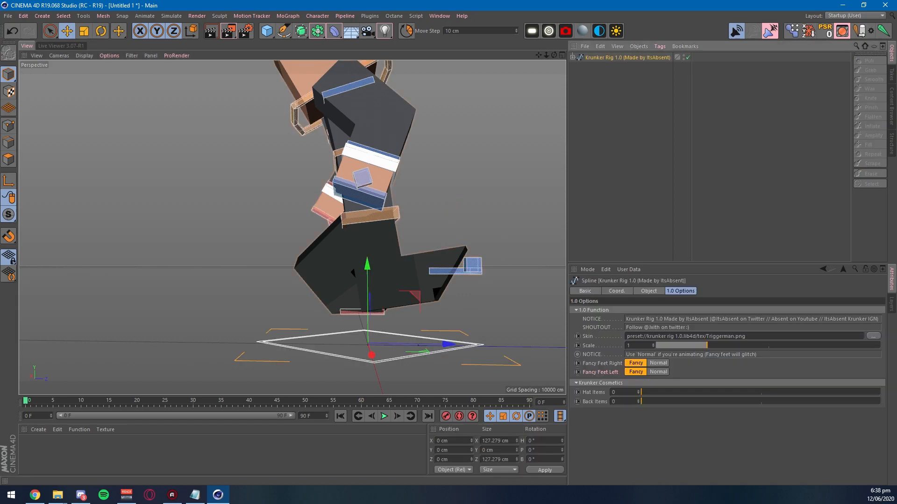
pyautogui.click(658, 372)
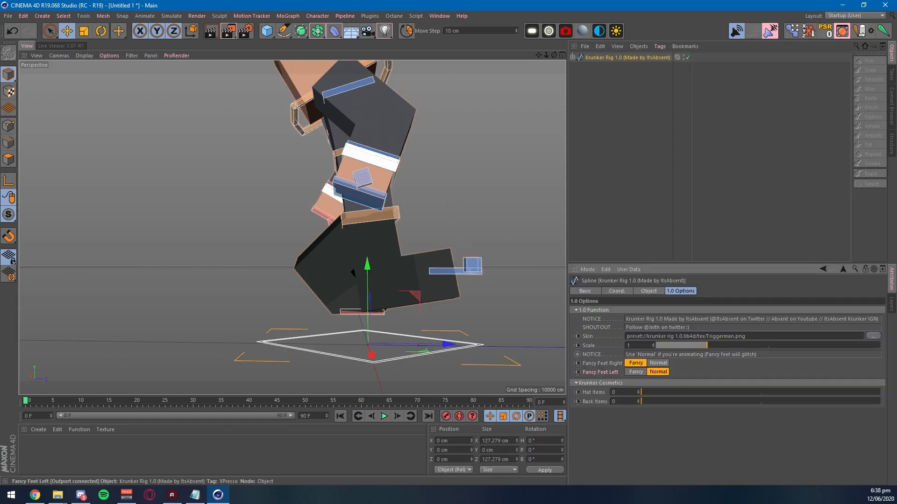
pyautogui.click(658, 363)
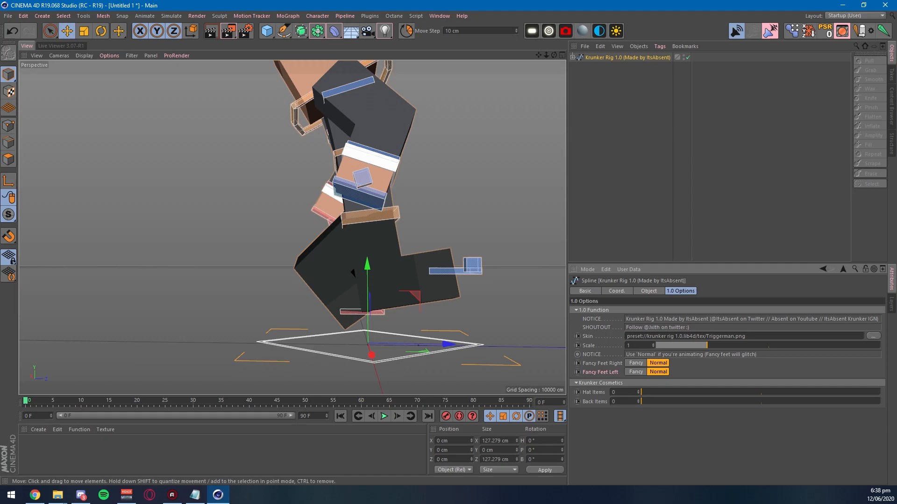
# - Try moving the left foot control with normal feet, and undo the test foot moves and the Fancy Feet changes
pyautogui.click(472, 265)
pyautogui.moveTo(518, 271); pyautogui.dragTo(556, 270)
pyautogui.moveTo(556, 270); pyautogui.dragTo(479, 265)
pyautogui.hotkey('ctrl', 'z')
pyautogui.hotkey('ctrl', 'z')
# - Replace the skin of the Krunker Rig 1.0 object with Coldsnap.png from the Krunker Skins folder
pyautogui.click(631, 57)
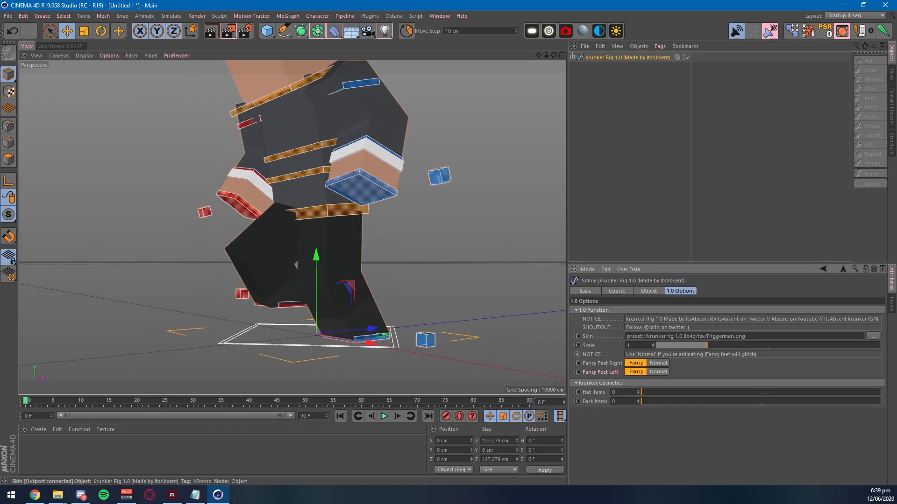
pyautogui.moveTo(746, 337); pyautogui.dragTo(625, 337)
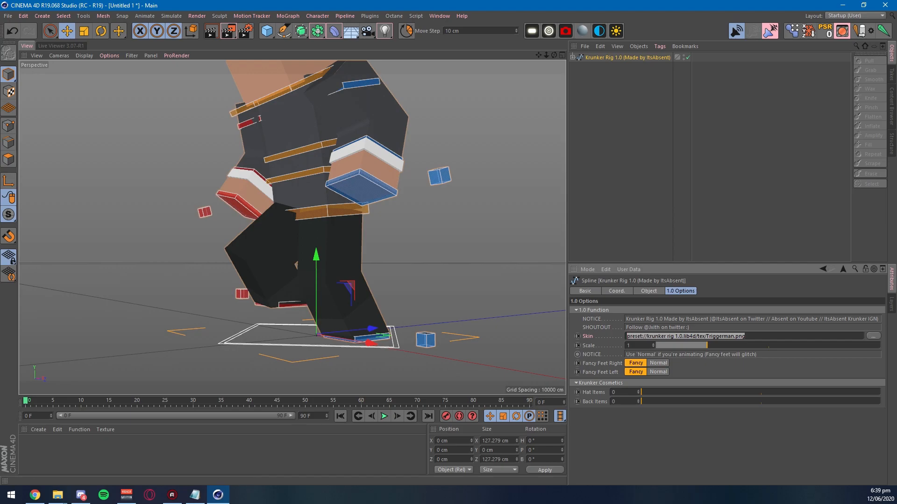
pyautogui.keyDown('alt'); pyautogui.moveTo(355, 196); pyautogui.dragTo(338, 265, button='middle'); pyautogui.keyUp('alt')
pyautogui.scroll(-3, 299, 228)
pyautogui.keyDown('alt'); pyautogui.moveTo(298, 227); pyautogui.dragTo(343, 239); pyautogui.keyUp('alt')
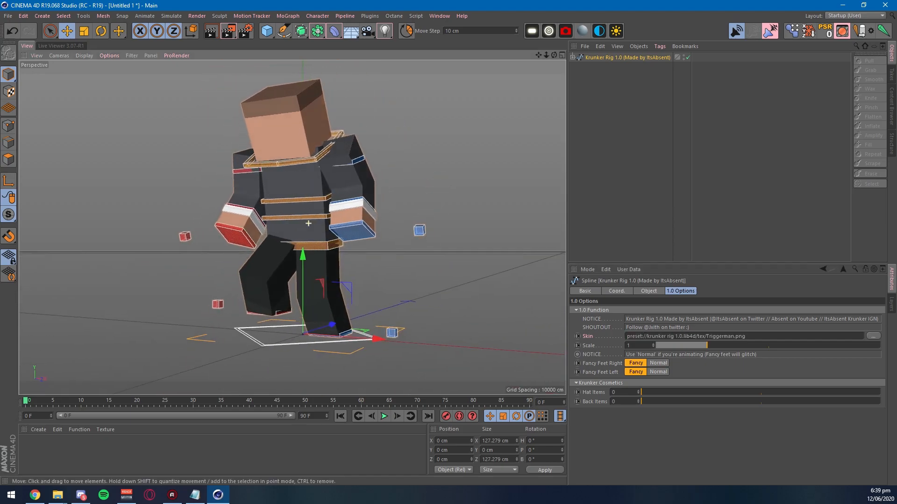
pyautogui.scroll(2, 286, 213)
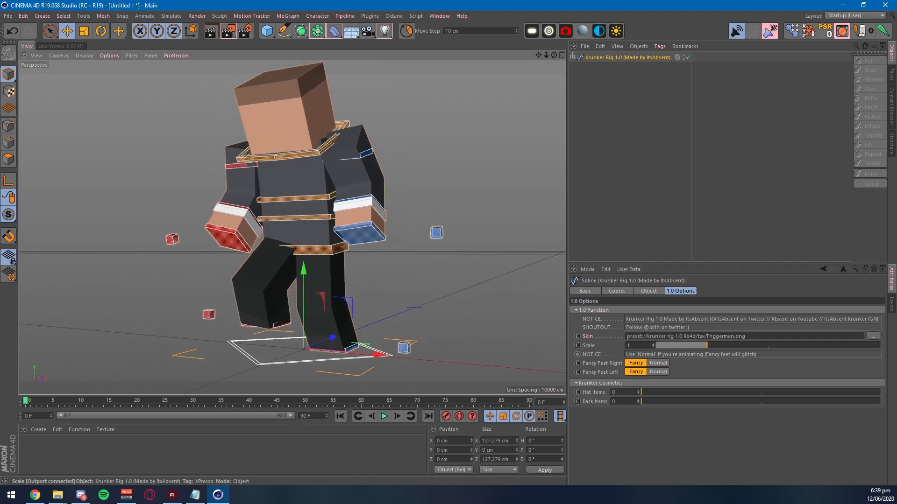
pyautogui.click(873, 336)
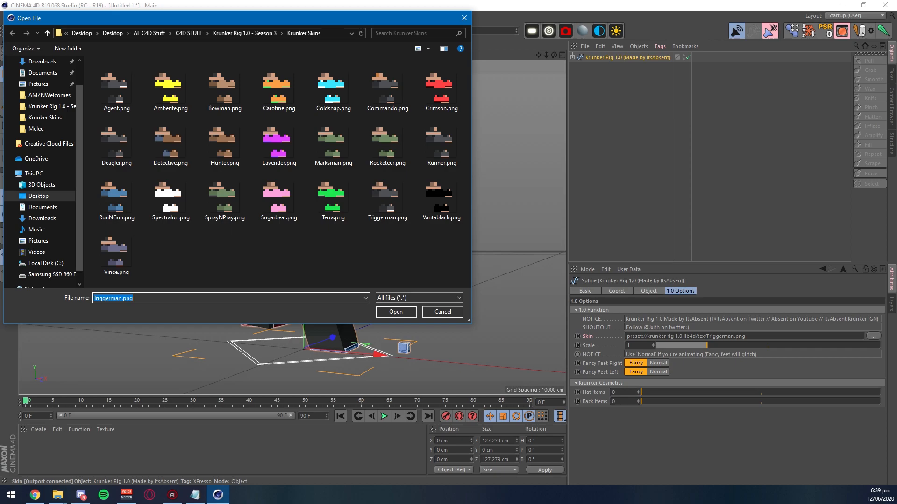
pyautogui.click(333, 89)
pyautogui.click(396, 312)
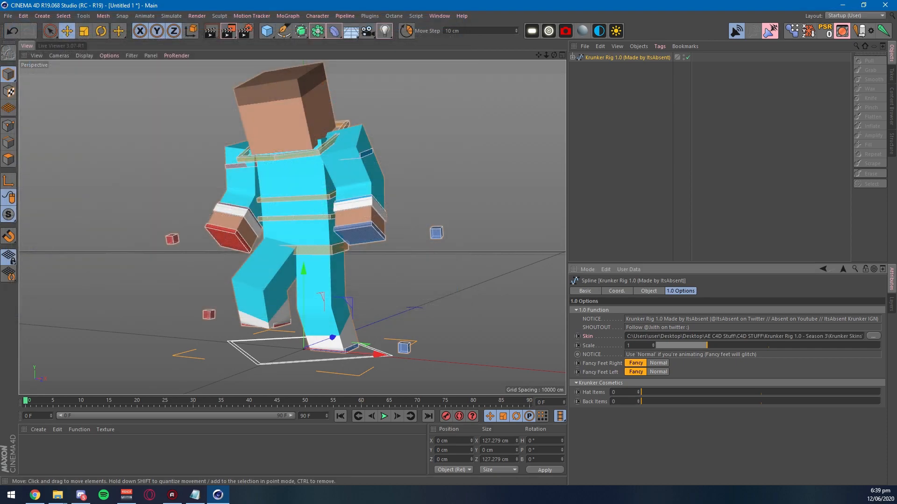
# - Browse the Krunker skin files without choosing one, and try a different rig scale and undo it
pyautogui.click(873, 336)
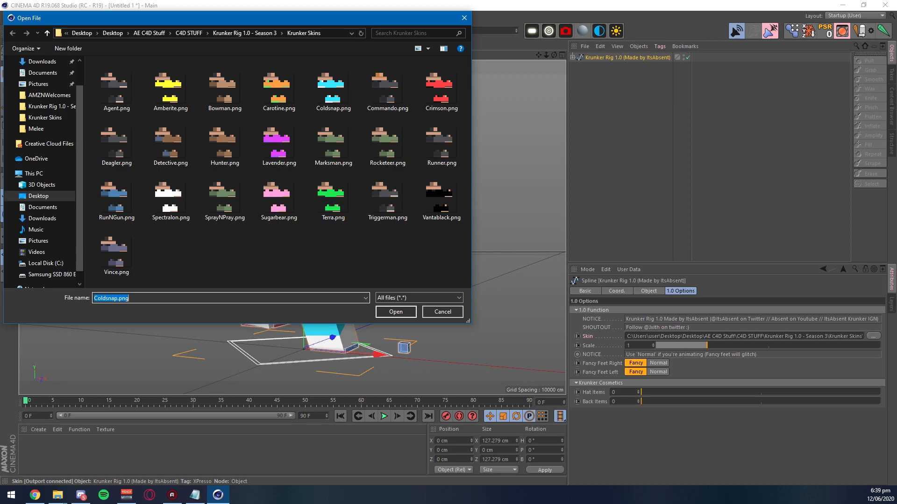
pyautogui.click(442, 312)
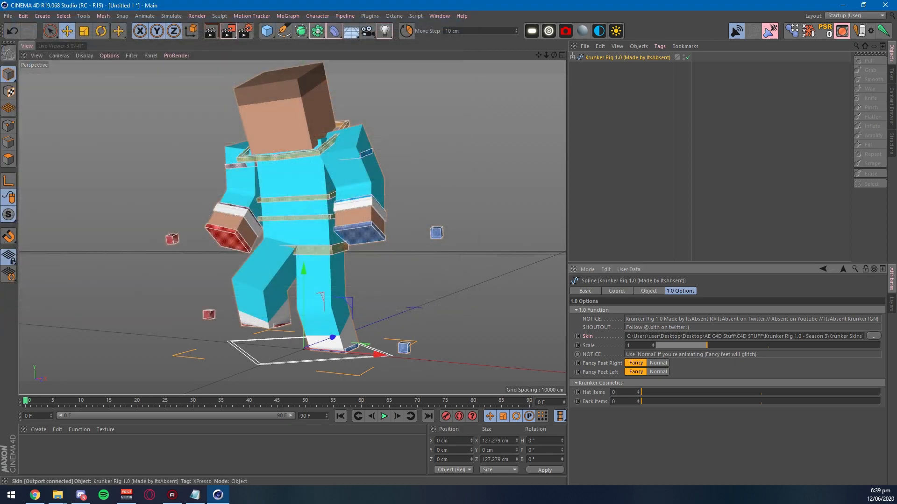
pyautogui.click(699, 345)
pyautogui.hotkey('ctrl', 'z')
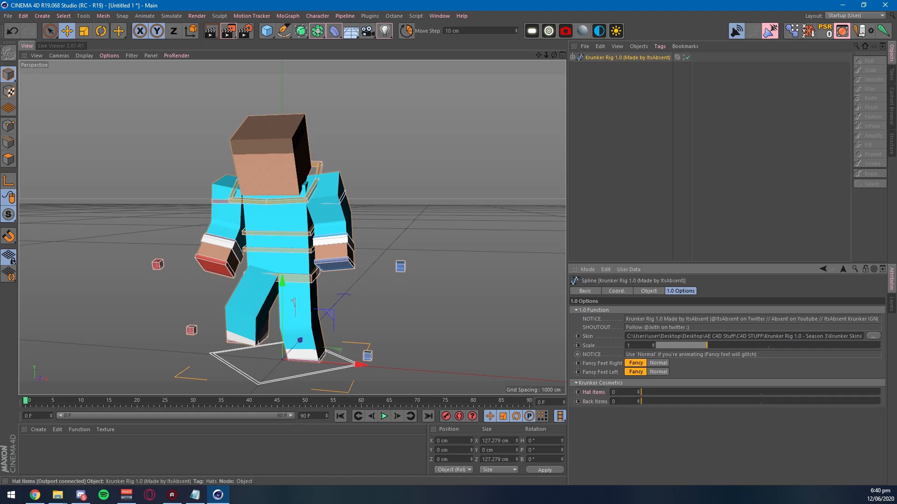
# - Set the rig's Hat Items to 98 to put a horned helmet on the character's head
pyautogui.moveTo(641, 392); pyautogui.dragTo(805, 393)
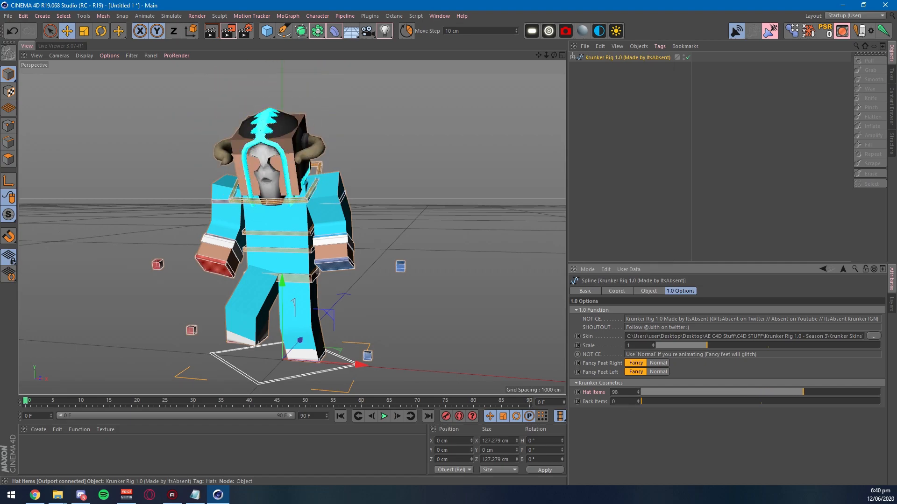
pyautogui.scroll(4, 269, 228)
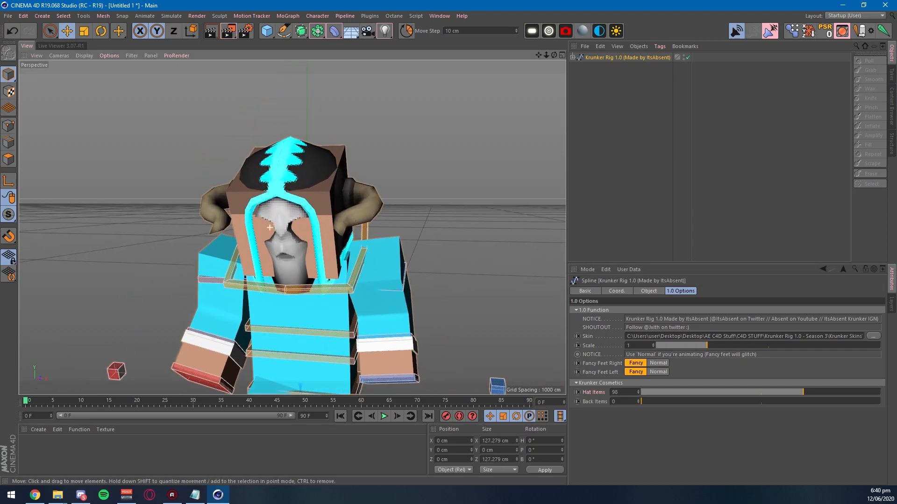
# - Deselect the rig, switch to the Krunker Texture Viewer in Chrome and set the player's Hat to Soul Reaper [Relic] for comparison
pyautogui.scroll(3, 269, 227)
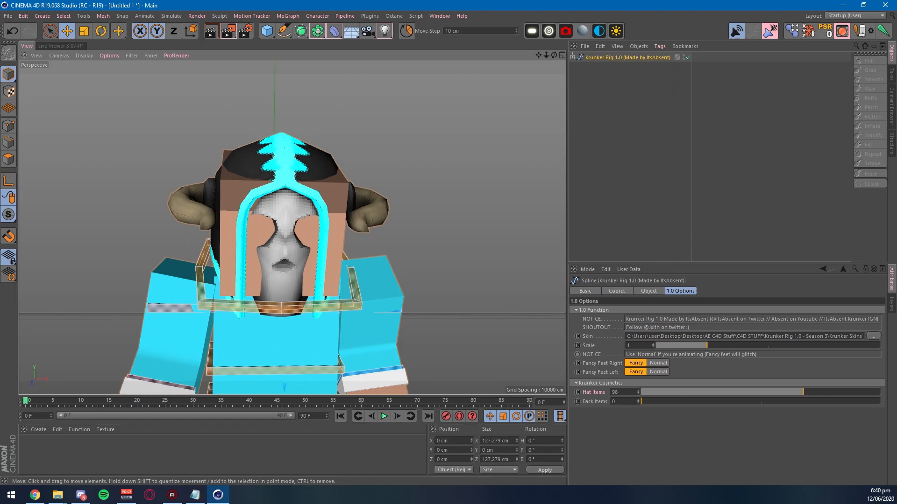
pyautogui.click(700, 149)
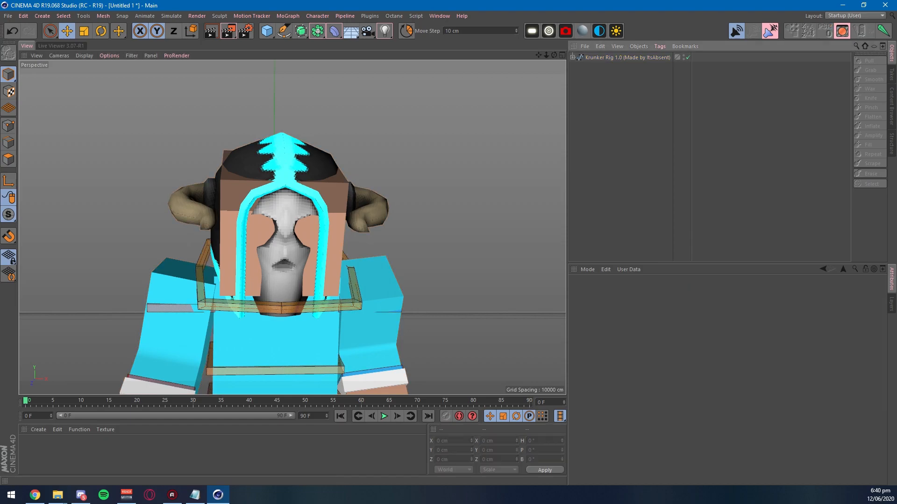
pyautogui.moveTo(0, 140); pyautogui.dragTo(346, 0)
pyautogui.click(853, 92)
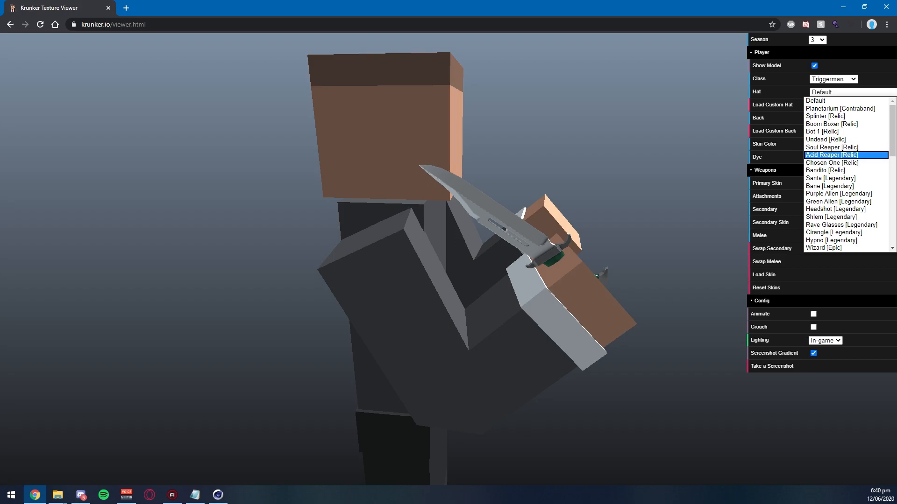
pyautogui.click(831, 147)
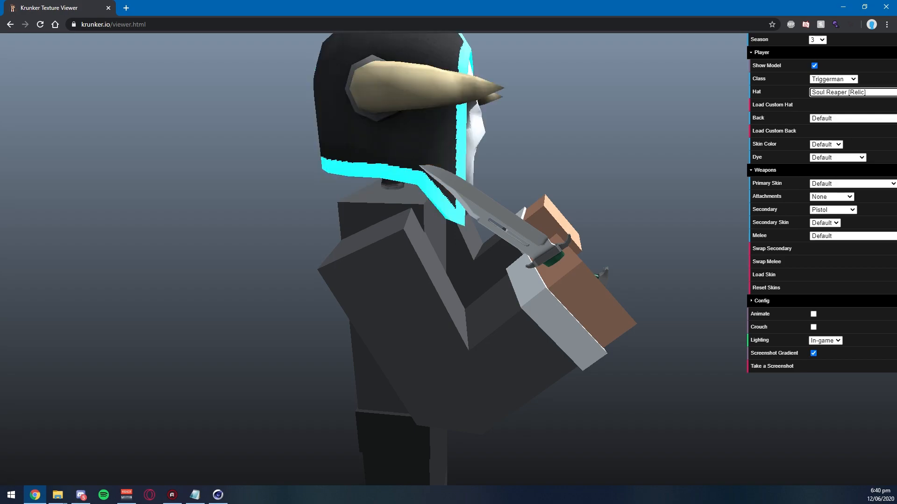
# - Try the 1 Year Cape [Contraband] back item on the player model in the texture viewer
pyautogui.click(853, 119)
pyautogui.scroll(4, 467, 259)
pyautogui.moveTo(467, 260); pyautogui.dragTo(490, 225)
pyautogui.scroll(-4, 490, 225)
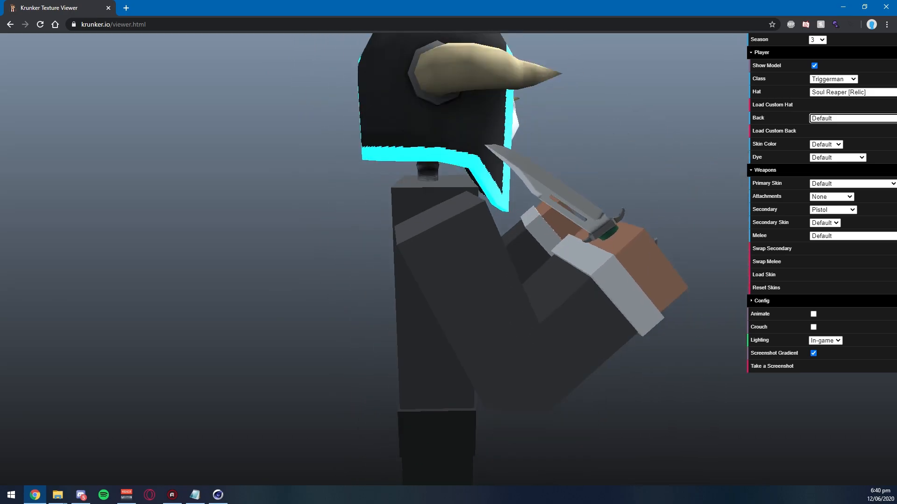
pyautogui.click(853, 118)
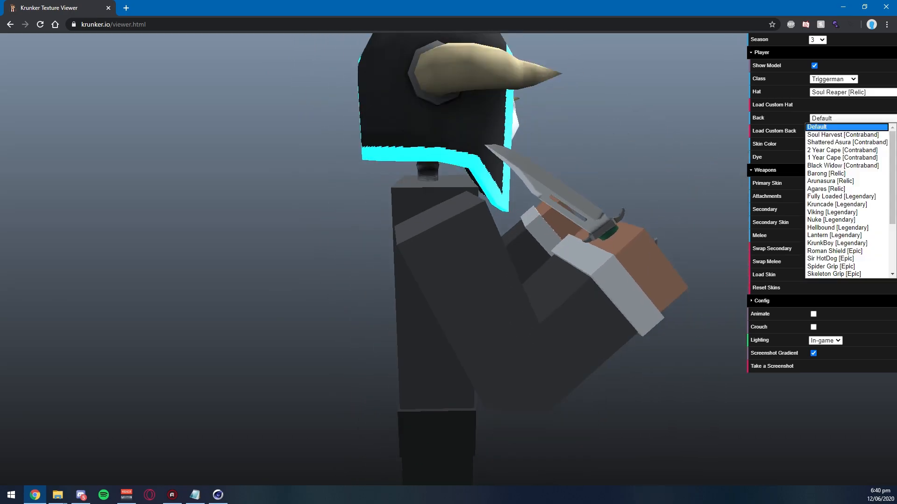
pyautogui.press('Up')
pyautogui.press('Up')
pyautogui.press('Up')
pyautogui.press('Up')
pyautogui.press('Up')
pyautogui.press('Up')
pyautogui.press('Up')
pyautogui.press('Return')
pyautogui.click(853, 119)
pyautogui.click(853, 119)
pyautogui.click(853, 119)
pyautogui.click(853, 134)
pyautogui.click(853, 119)
pyautogui.click(842, 158)
# - Reset the player's Back and Hat to Default and look at the bare head from the side
pyautogui.click(852, 119)
pyautogui.click(852, 118)
pyautogui.click(853, 119)
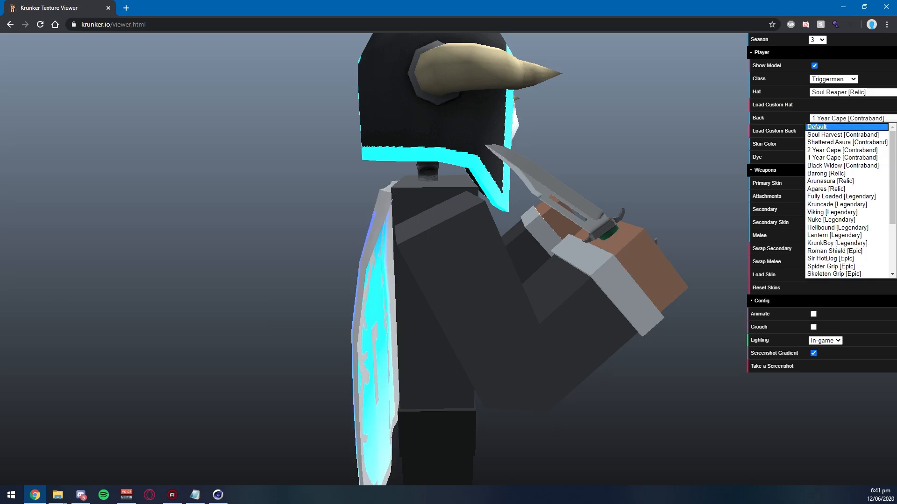
pyautogui.click(842, 127)
pyautogui.click(853, 92)
pyautogui.click(842, 101)
pyautogui.moveTo(608, 196); pyautogui.dragTo(586, 200)
pyautogui.scroll(-6, 598, 200)
pyautogui.scroll(3, 597, 200)
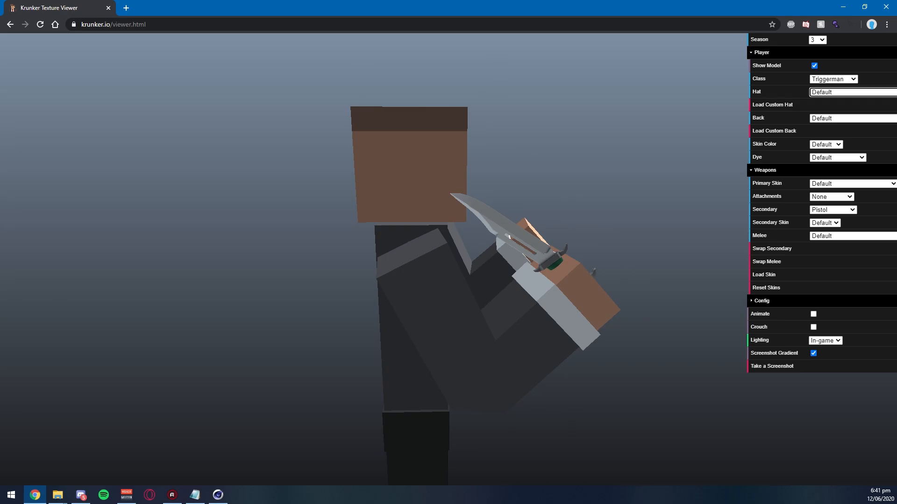
# - Set the viewer's Hat to Soul Reaper [Relic] again to compare the head, and return to Cinema 4D
pyautogui.click(843, 92)
pyautogui.click(835, 147)
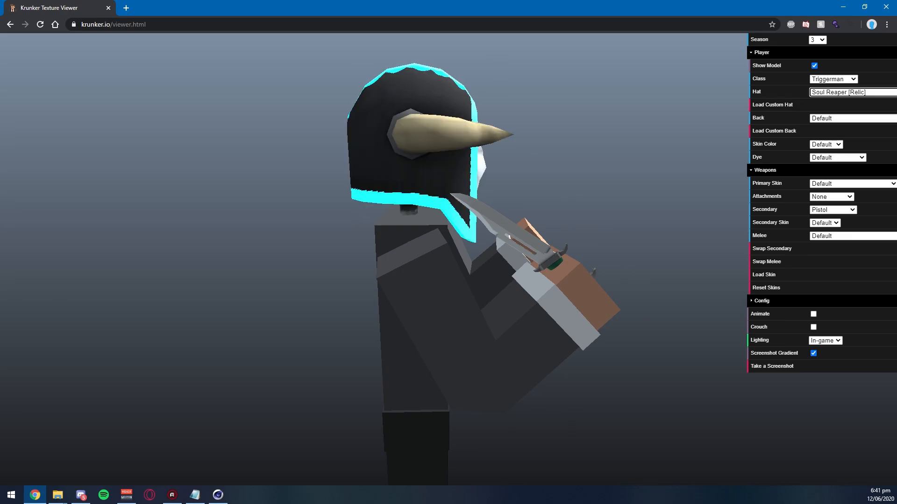
pyautogui.moveTo(896, 5); pyautogui.dragTo(434, 0)
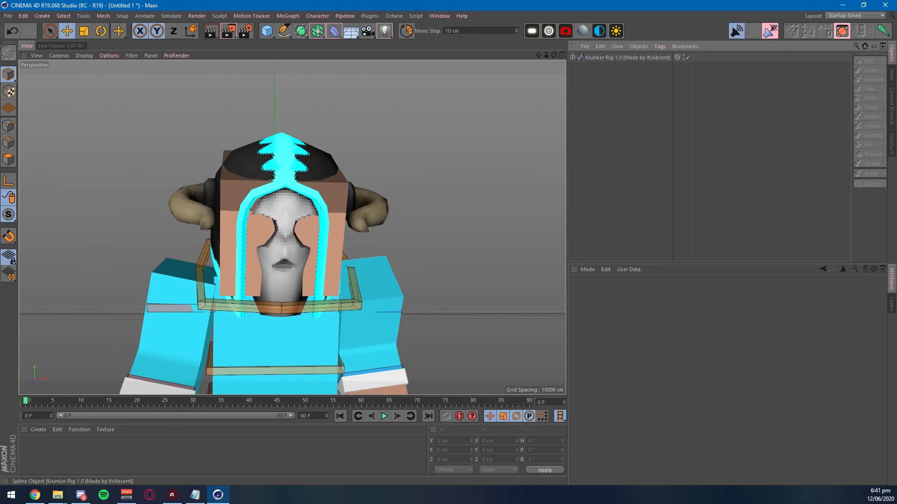
# - Hide the meshHead object inside the rig's Mesh group in both the editor and the renderer
pyautogui.click(627, 57)
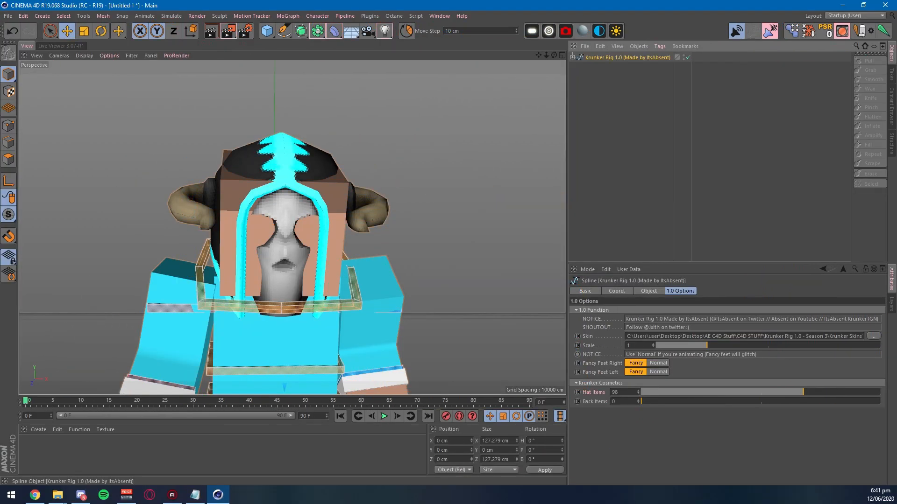
pyautogui.click(573, 57)
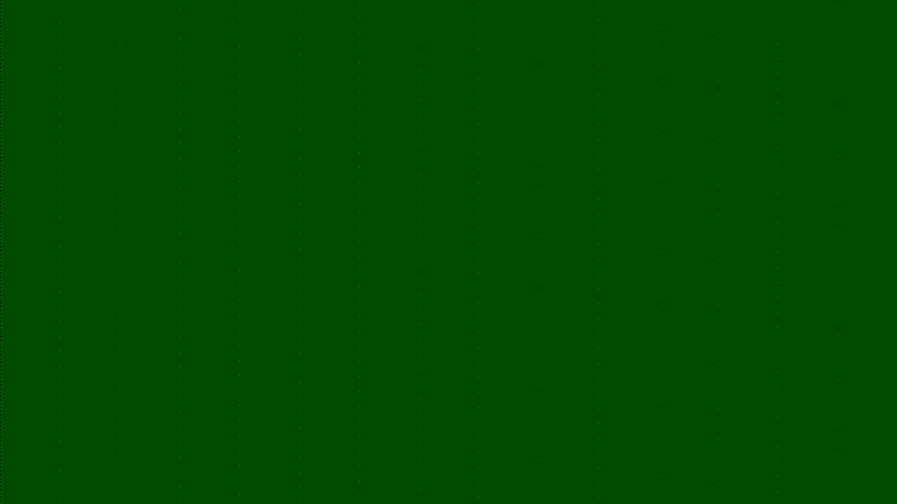
pyautogui.click(578, 86)
pyautogui.click(608, 95)
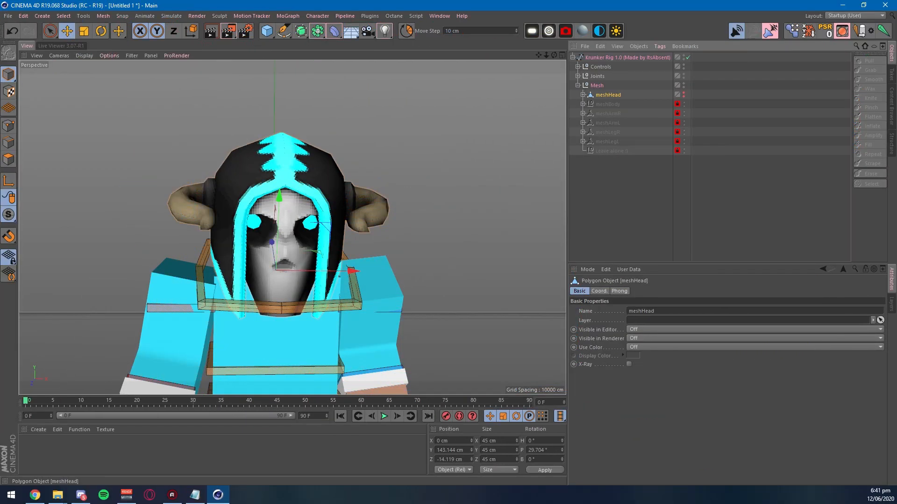
pyautogui.click(630, 201)
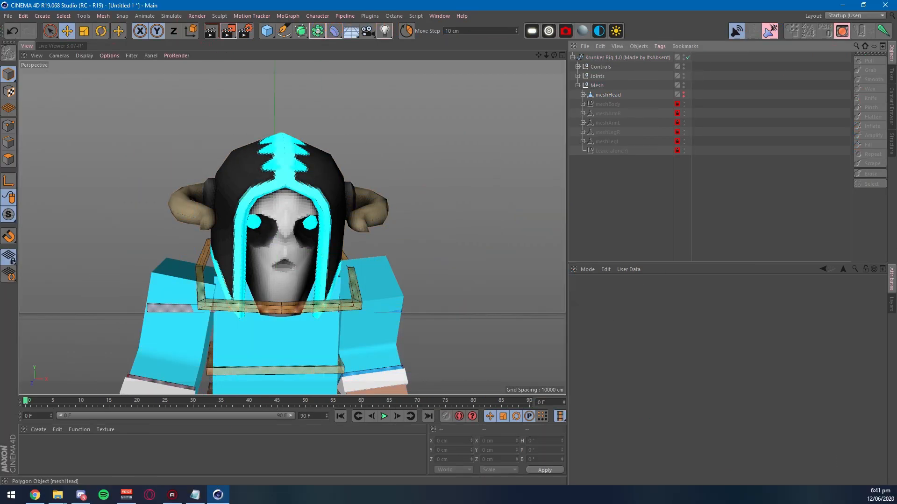
# - Set the rig's Back Items to 42 to put webbed wings on the character's back, and deselect the rig
pyautogui.keyDown('alt'); pyautogui.moveTo(292, 227); pyautogui.dragTo(203, 251); pyautogui.keyUp('alt')
pyautogui.keyDown('alt'); pyautogui.moveTo(344, 256); pyautogui.dragTo(383, 247); pyautogui.keyUp('alt')
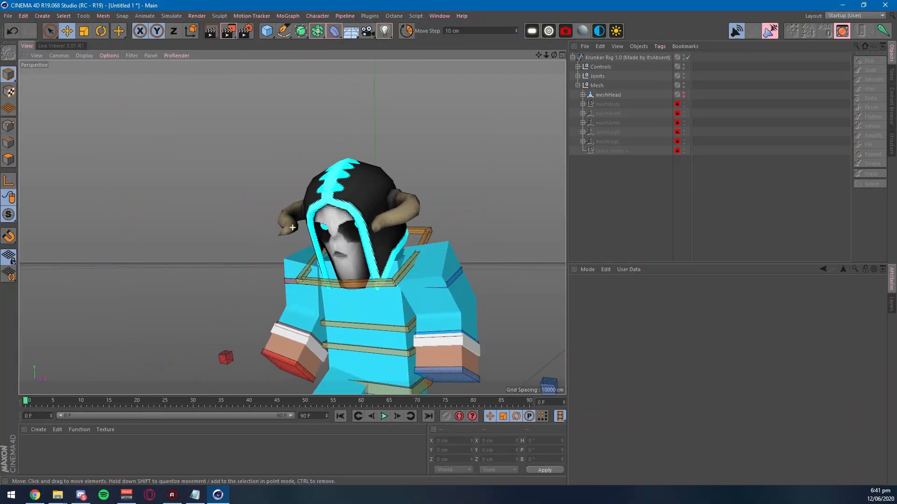
pyautogui.keyDown('alt'); pyautogui.moveTo(293, 227); pyautogui.dragTo(327, 229); pyautogui.keyUp('alt')
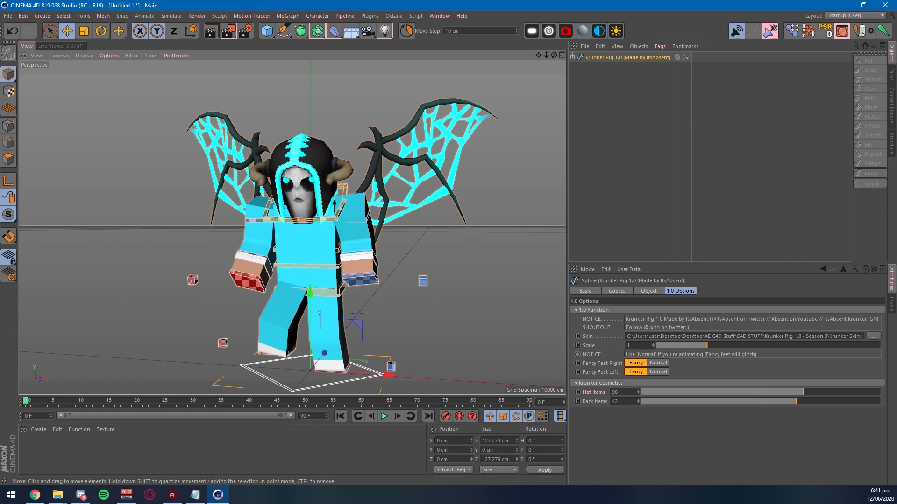
pyautogui.click(628, 154)
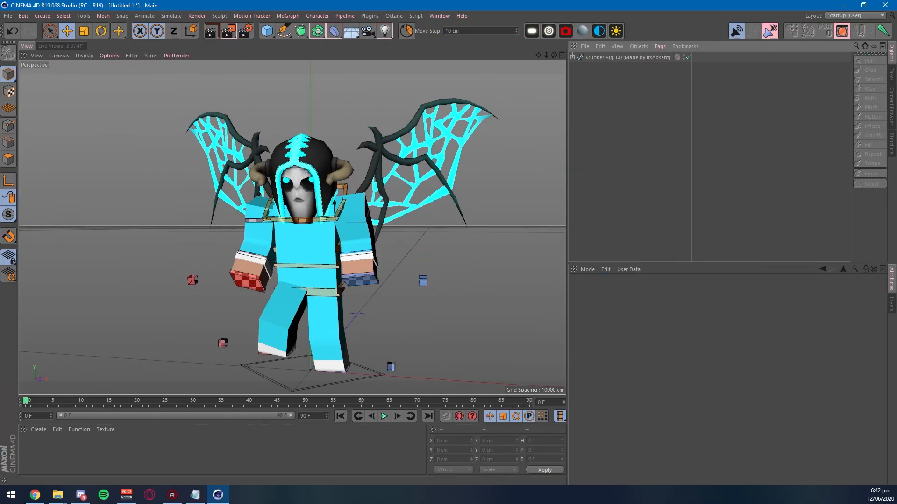
# - Load the Primaries weapon set from the Krunker Weapons preset library into the scene
pyautogui.click(891, 106)
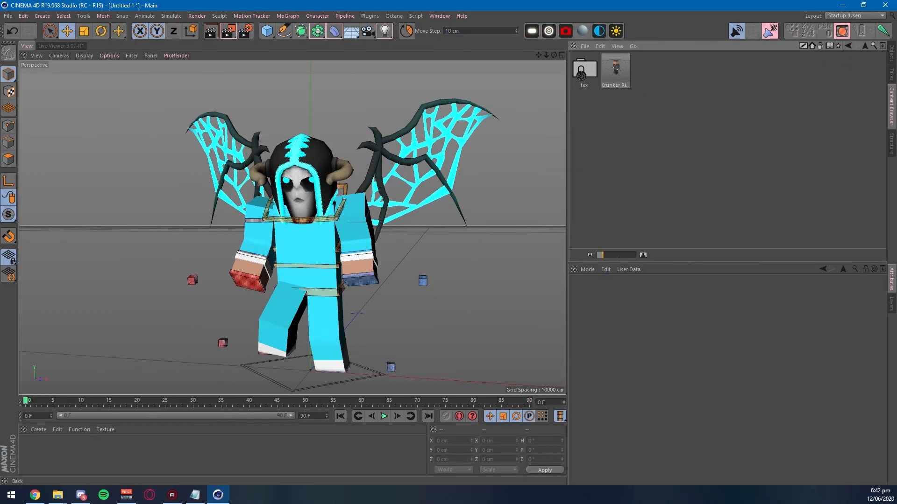
pyautogui.click(847, 45)
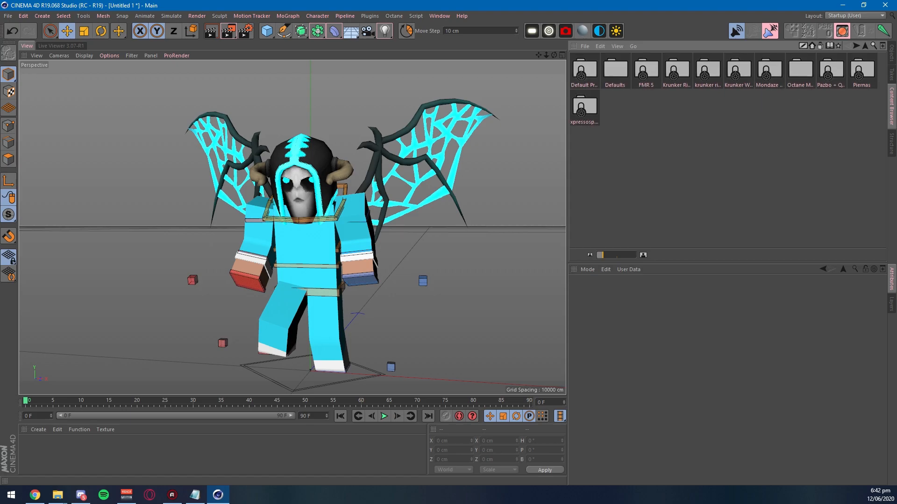
pyautogui.doubleClick(738, 70)
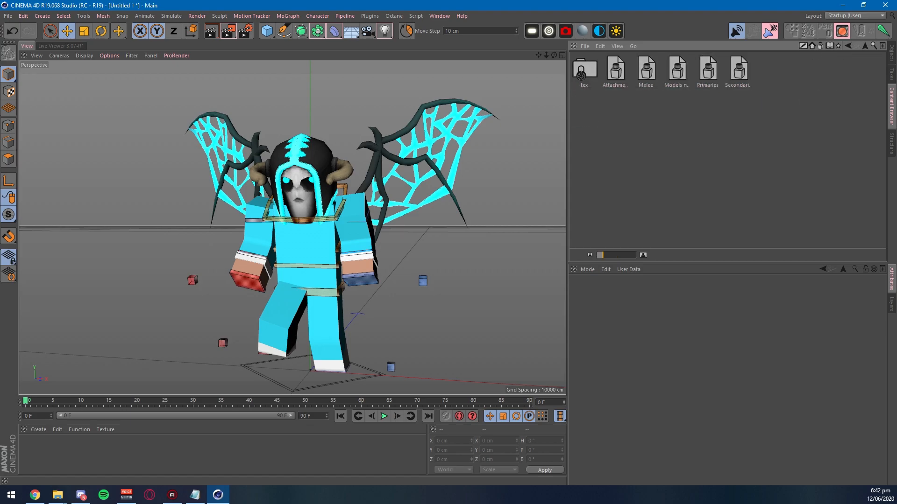
pyautogui.moveTo(753, 100); pyautogui.dragTo(600, 72)
pyautogui.moveTo(788, 113); pyautogui.dragTo(617, 75)
pyautogui.moveTo(789, 75); pyautogui.dragTo(654, 80)
pyautogui.doubleClick(708, 70)
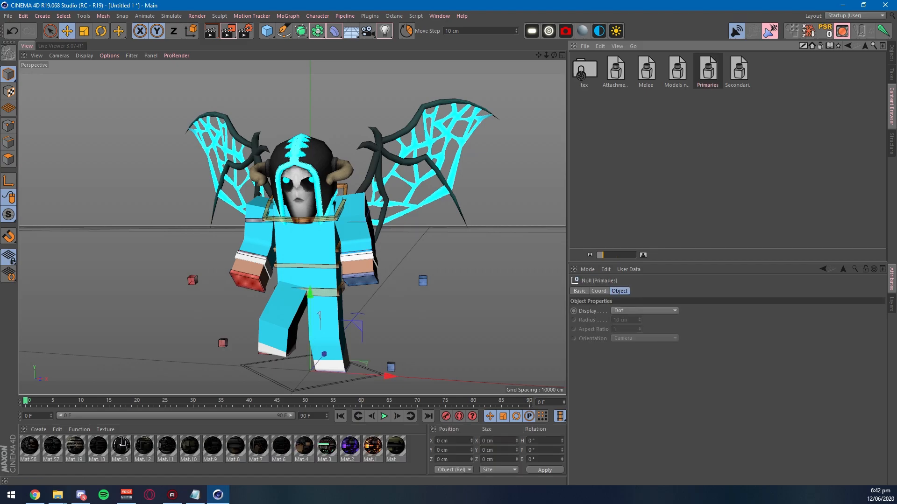
# - Take the AWP out of the Primaries group and delete the group with all the other weapons
pyautogui.click(891, 53)
pyautogui.click(573, 58)
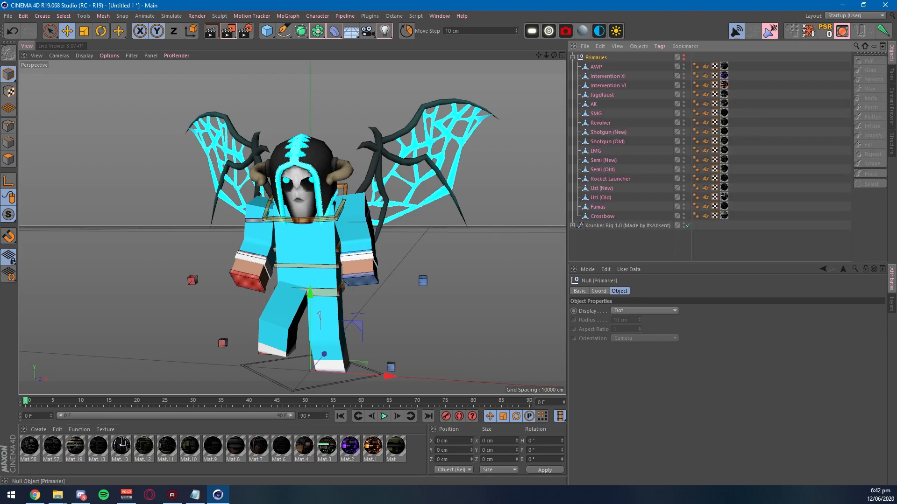
pyautogui.click(595, 66)
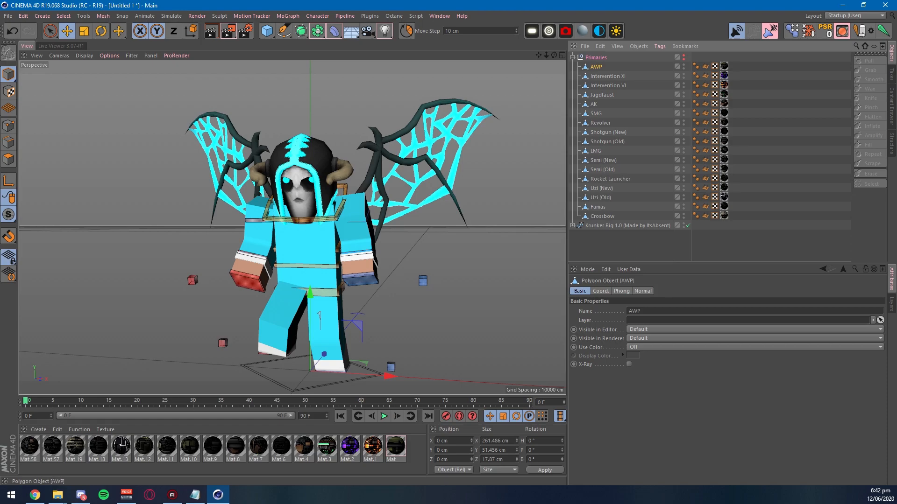
pyautogui.moveTo(596, 67); pyautogui.dragTo(596, 54)
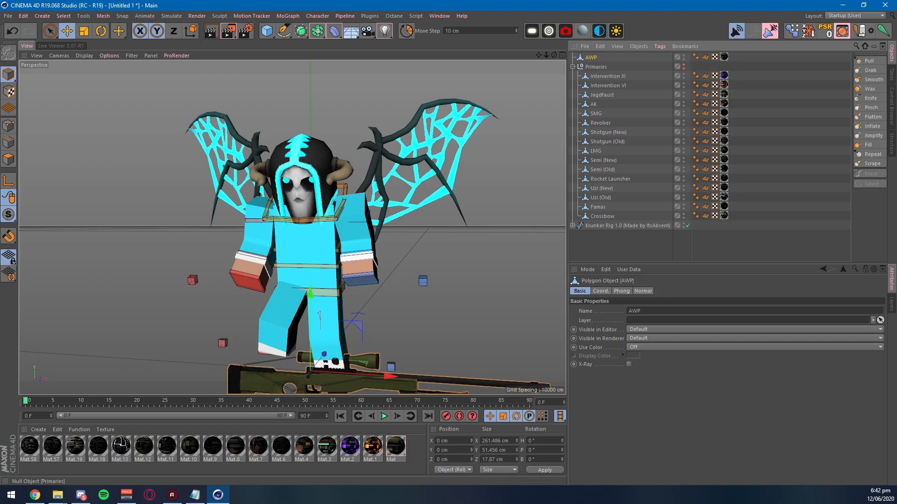
pyautogui.click(595, 67)
pyautogui.press('Delete')
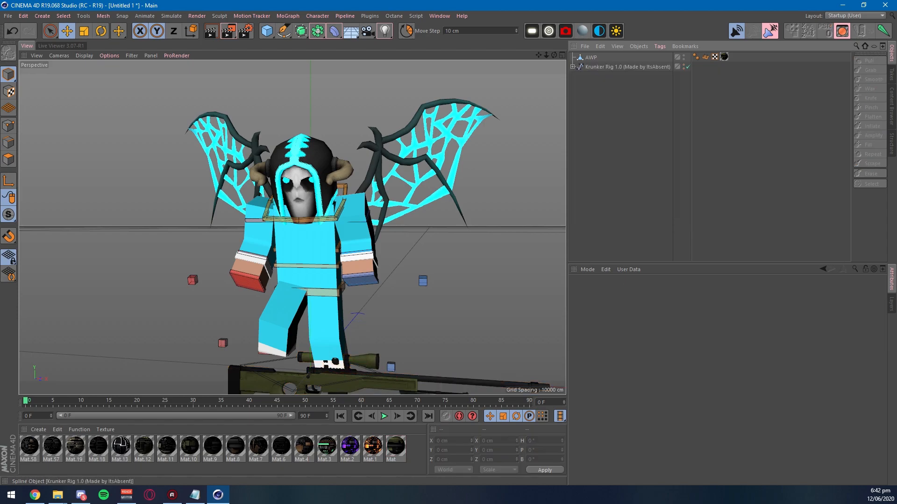
# - Move the AWP in front of the character at hand height, to about Y 94 cm and Z -81 cm
pyautogui.moveTo(415, 467); pyautogui.dragTo(23, 435)
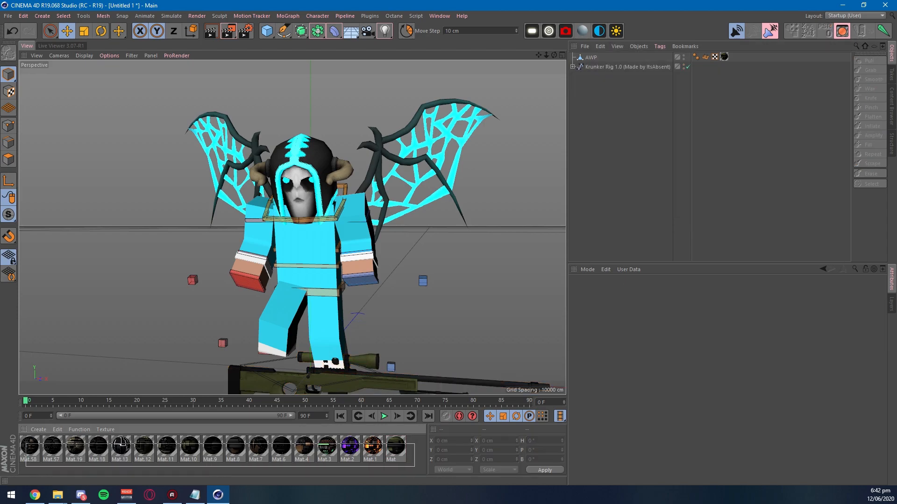
pyautogui.click(415, 467)
pyautogui.click(591, 58)
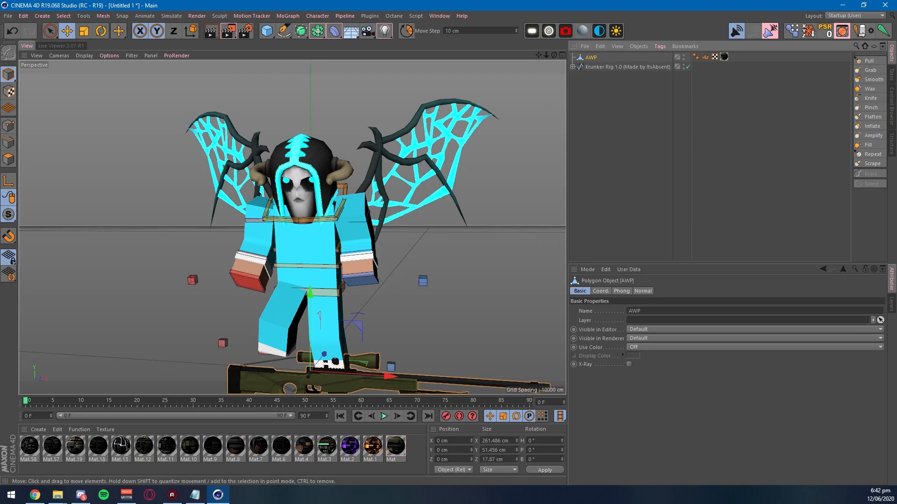
pyautogui.moveTo(324, 354); pyautogui.dragTo(311, 369)
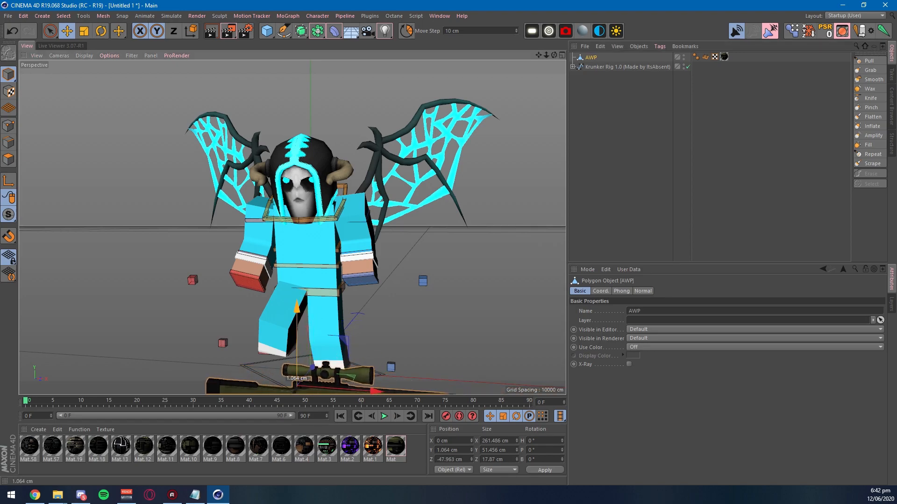
pyautogui.moveTo(297, 306); pyautogui.dragTo(296, 186)
pyautogui.moveTo(311, 260); pyautogui.dragTo(300, 264)
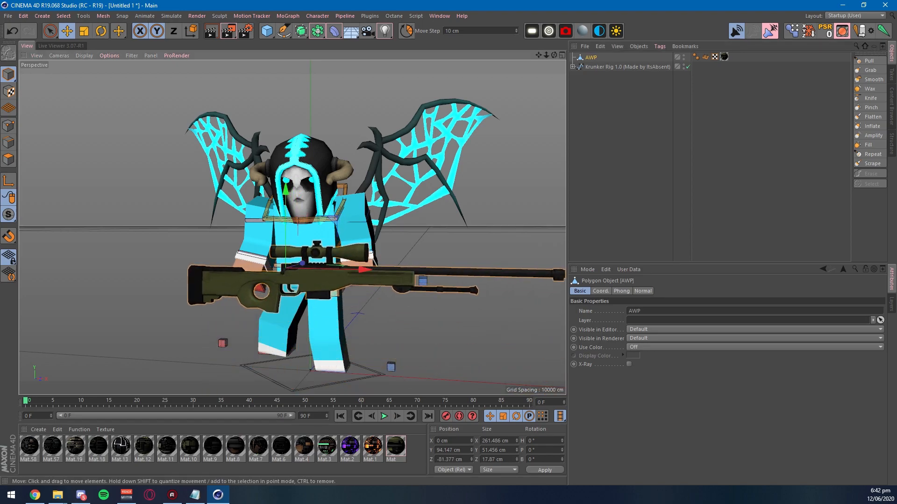
# - Examine the AWP's placement in front of the character from several angles and distances
pyautogui.keyDown('alt'); pyautogui.moveTo(322, 280); pyautogui.dragTo(267, 269, button='middle'); pyautogui.keyUp('alt')
pyautogui.keyDown('alt'); pyautogui.moveTo(267, 269); pyautogui.dragTo(309, 260); pyautogui.keyUp('alt')
pyautogui.keyDown('alt'); pyautogui.moveTo(308, 260); pyautogui.dragTo(321, 257, button='middle'); pyautogui.keyUp('alt')
pyautogui.keyDown('alt'); pyautogui.moveTo(321, 257); pyautogui.dragTo(285, 258); pyautogui.keyUp('alt')
pyautogui.keyDown('alt'); pyautogui.moveTo(285, 258); pyautogui.dragTo(317, 257, button='right'); pyautogui.keyUp('alt')
pyautogui.keyDown('alt'); pyautogui.moveTo(318, 258); pyautogui.dragTo(296, 258, button='middle'); pyautogui.keyUp('alt')
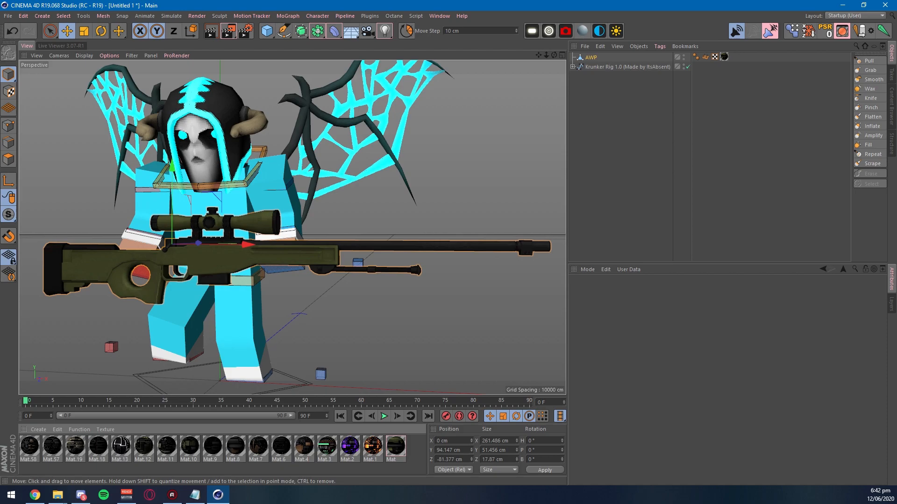
pyautogui.click(621, 107)
pyautogui.click(591, 58)
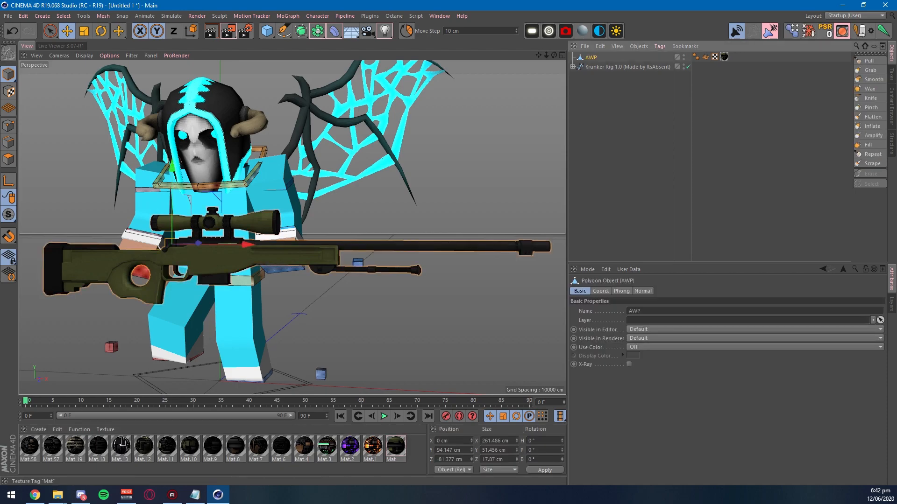
# - Load weapon_1_157.png from the Sniper Skin For Tut folder as the AWP material's Color texture, without copying it to the project location
pyautogui.click(724, 56)
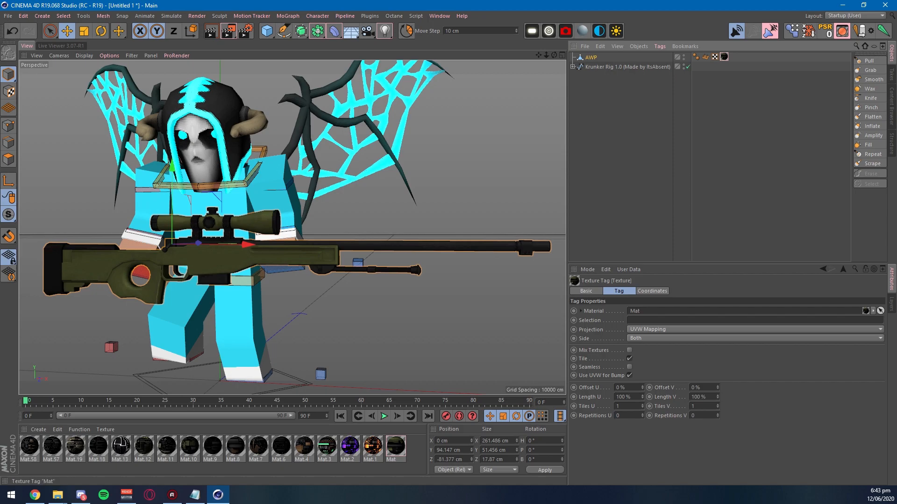
pyautogui.doubleClick(724, 56)
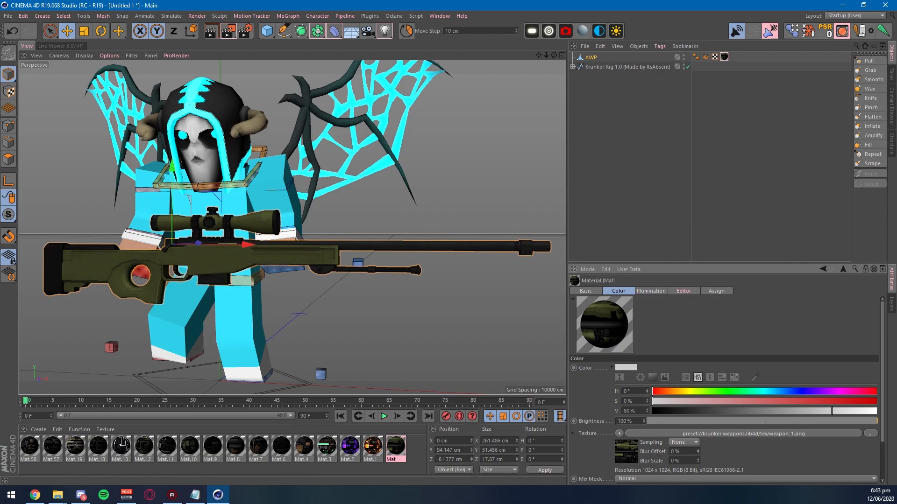
pyautogui.doubleClick(396, 447)
pyautogui.moveTo(226, 64); pyautogui.dragTo(424, 98)
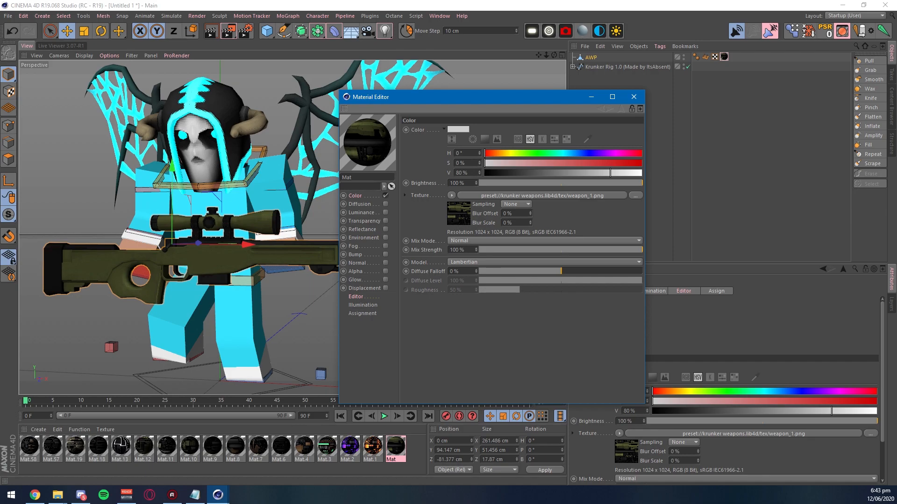
pyautogui.click(635, 196)
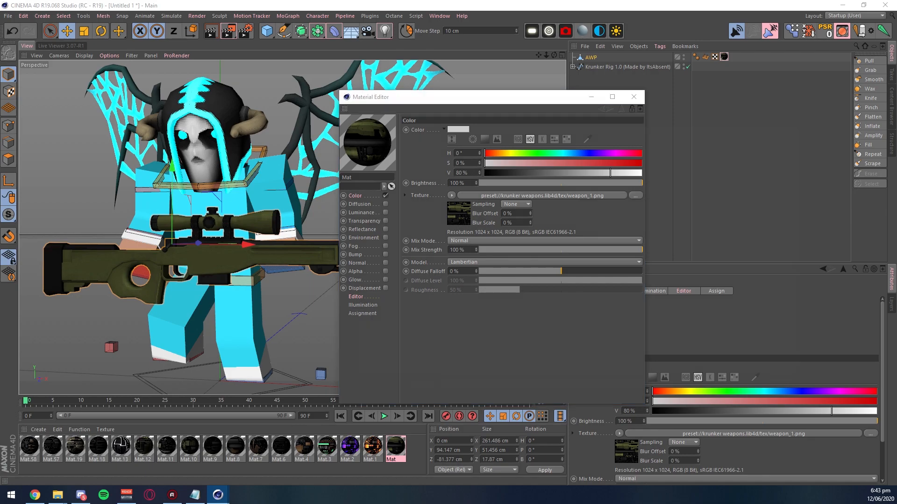
pyautogui.click(607, 127)
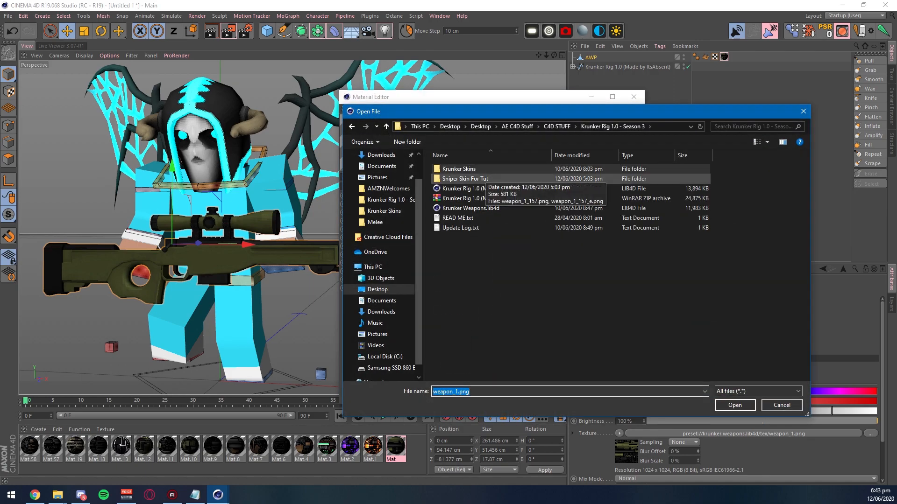
pyautogui.doubleClick(465, 178)
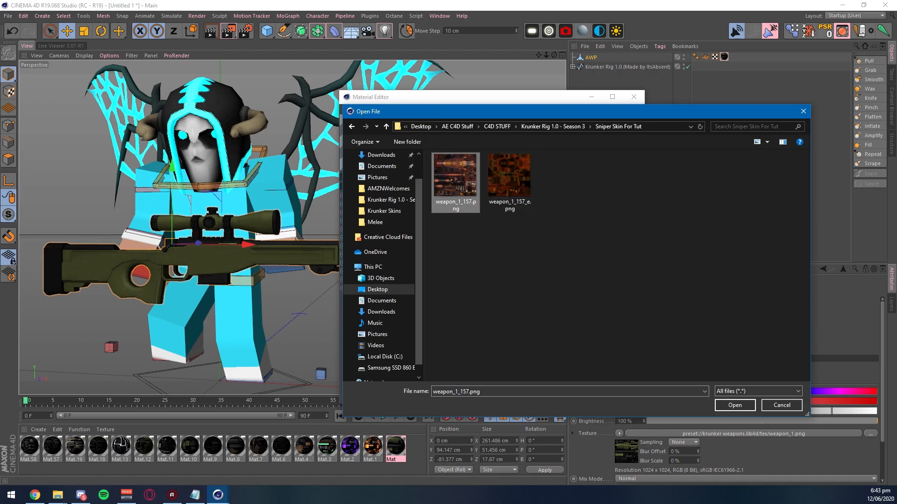
pyautogui.click(734, 405)
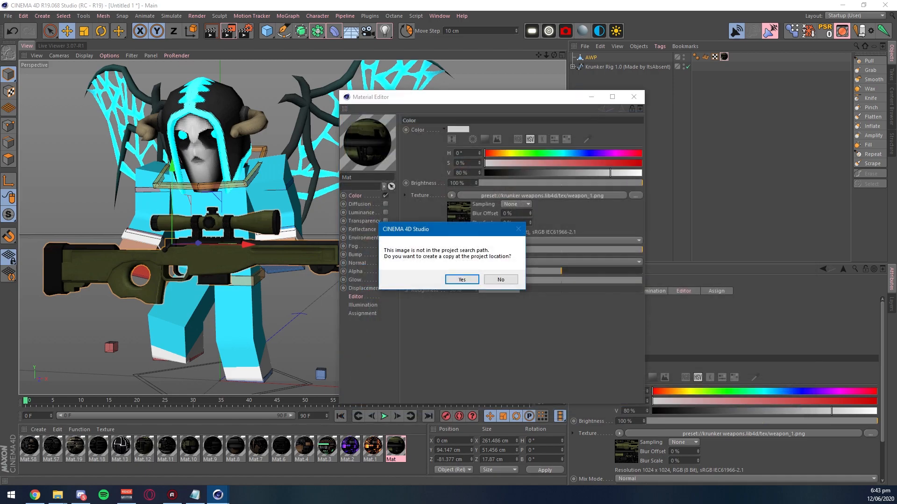
pyautogui.click(501, 279)
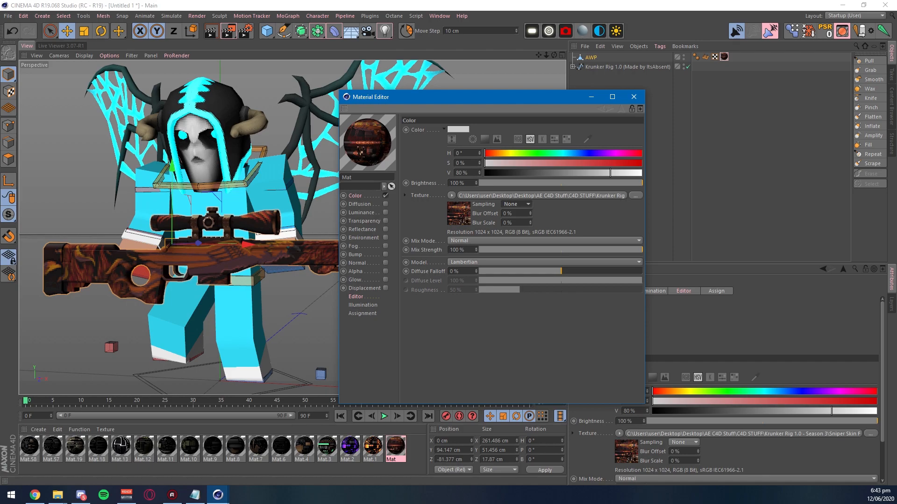
# - Enable Luminance on the AWP material and load weapon_1_157_e.png as its texture, without copying it to the project location
pyautogui.click(362, 213)
pyautogui.click(385, 213)
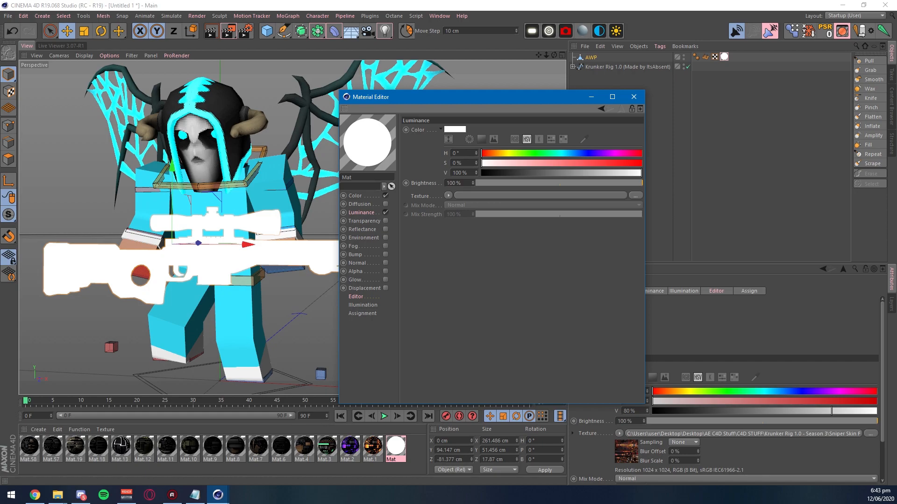
pyautogui.click(635, 195)
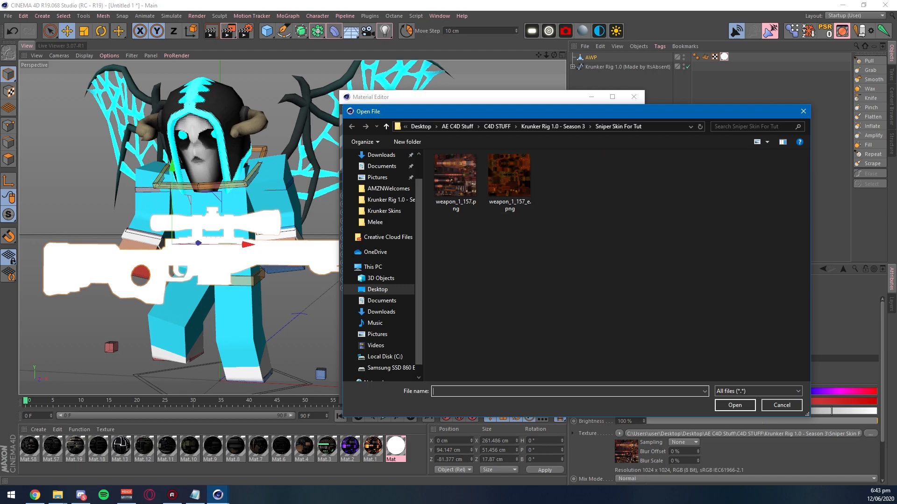
pyautogui.click(509, 182)
pyautogui.click(734, 405)
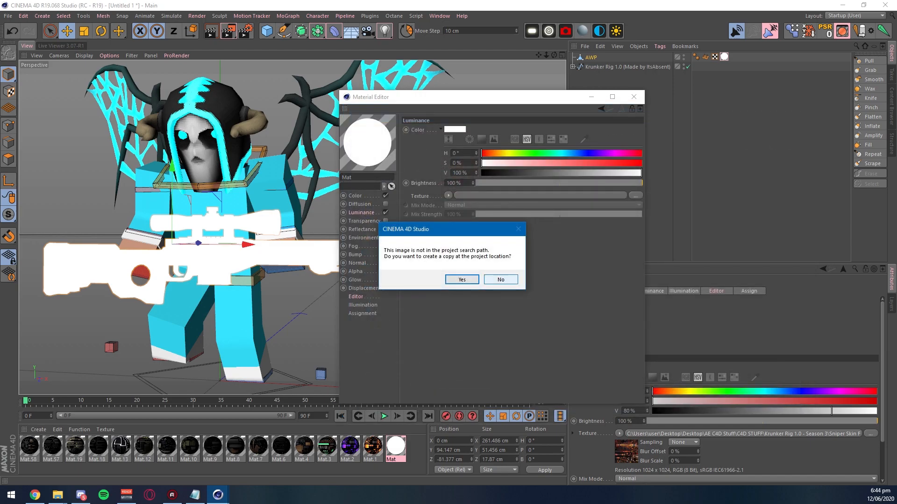
pyautogui.click(501, 280)
pyautogui.click(513, 204)
pyautogui.click(512, 213)
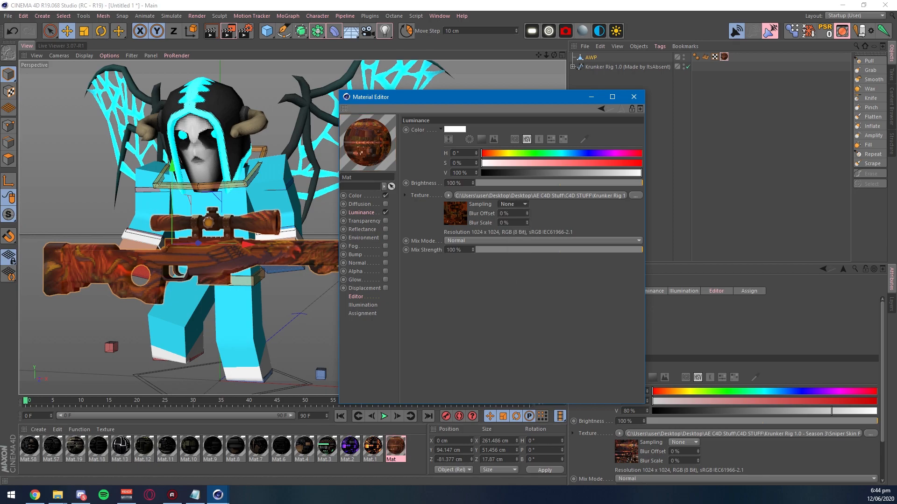
pyautogui.click(633, 96)
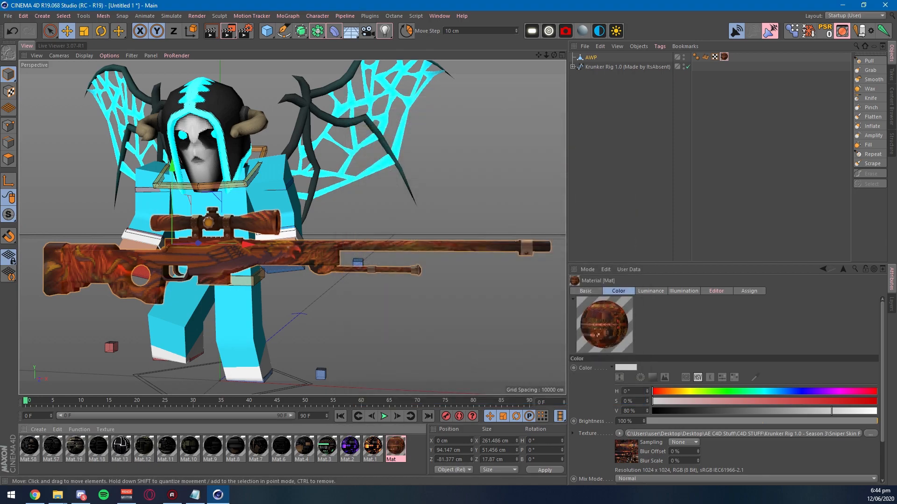
# - Render the view to preview the AWP's skin from the front, close to the character
pyautogui.keyDown('alt'); pyautogui.moveTo(280, 224); pyautogui.dragTo(322, 224, button='middle'); pyautogui.keyUp('alt')
pyautogui.keyDown('alt'); pyautogui.moveTo(321, 225); pyautogui.dragTo(333, 215); pyautogui.keyUp('alt')
pyautogui.scroll(2, 333, 216)
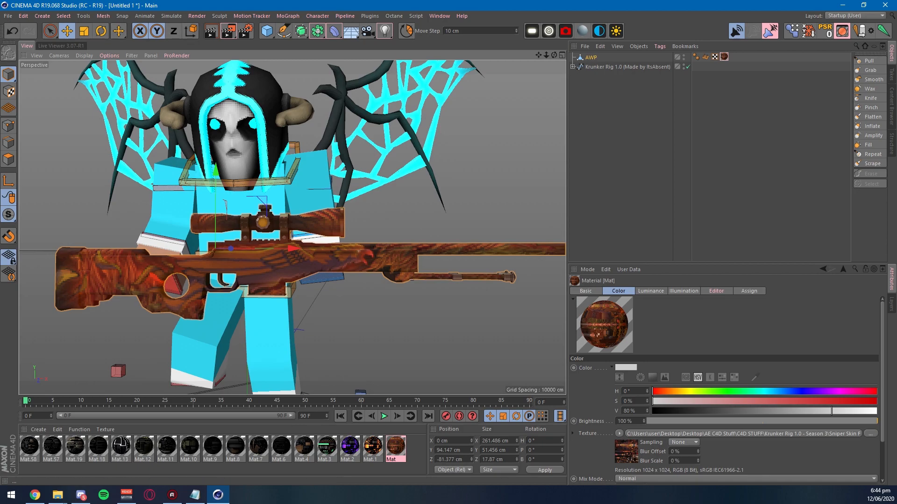
pyautogui.hotkey('ctrl', 'r')
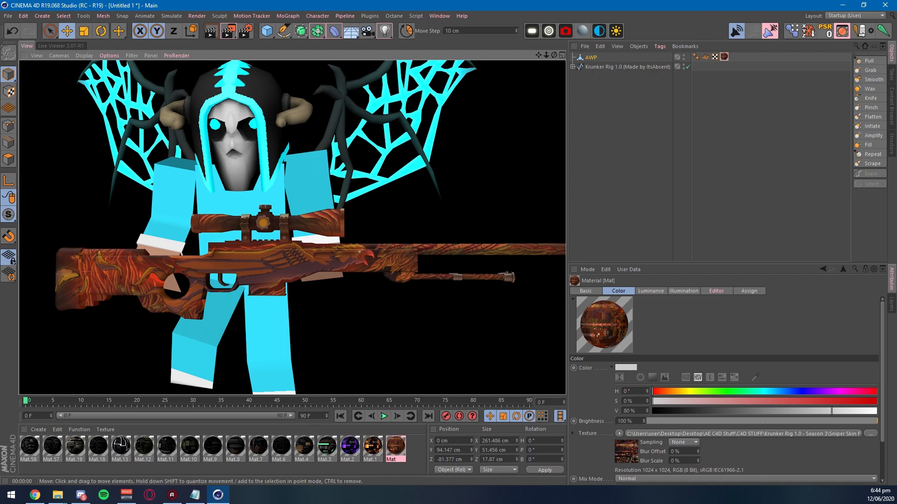
# - Compare the AWP material with its Luminance channel switched off and on, leaving Luminance enabled
pyautogui.doubleClick(396, 446)
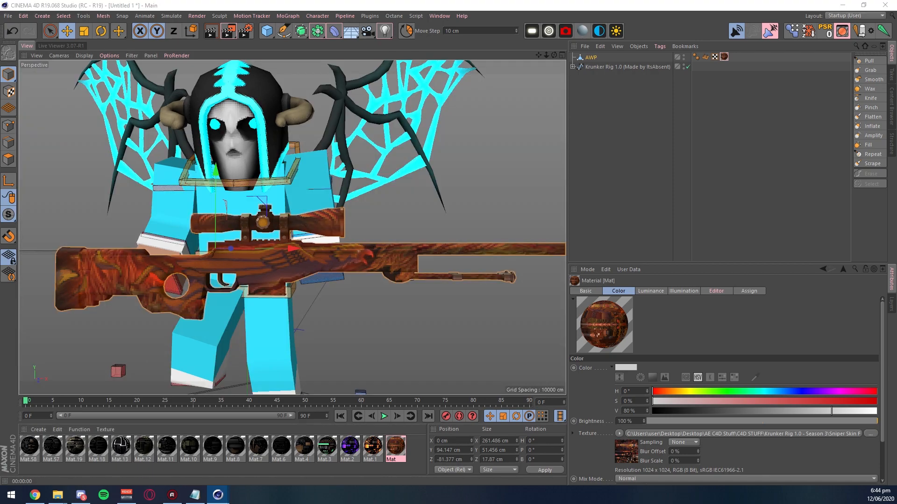
pyautogui.moveTo(187, 63); pyautogui.dragTo(576, 80)
pyautogui.click(576, 196)
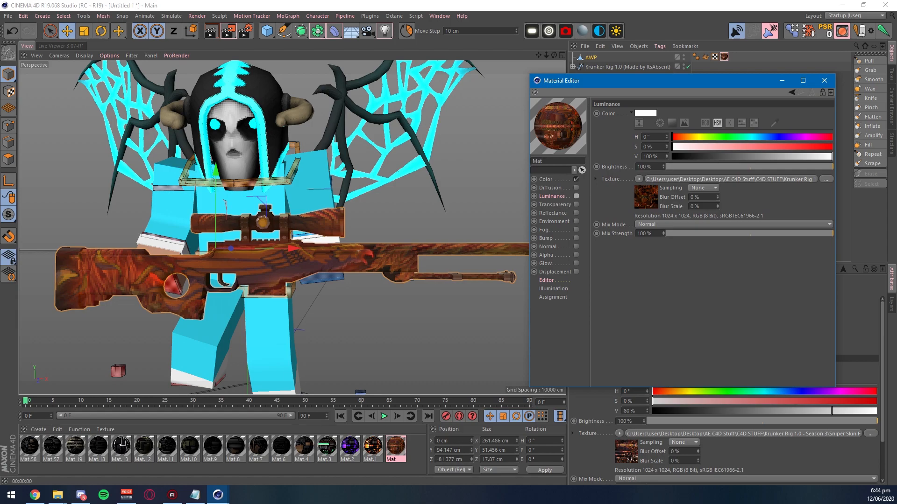
pyautogui.click(576, 196)
pyautogui.click(575, 196)
pyautogui.click(824, 80)
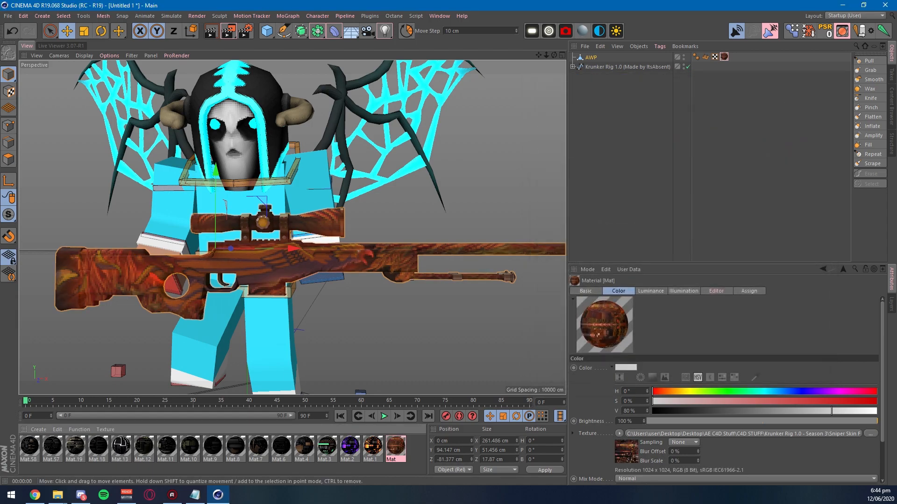
# - Rotate the AWP to a heading of -106° and shift it sideways to about X -36 cm, toward the character's right hand
pyautogui.scroll(-5, 439, 164)
pyautogui.keyDown('alt'); pyautogui.moveTo(439, 164); pyautogui.dragTo(476, 203); pyautogui.keyUp('alt')
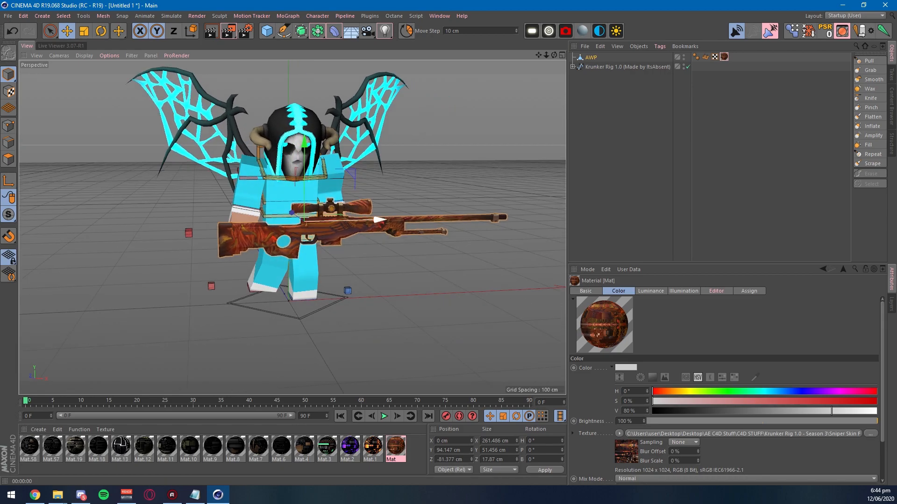
pyautogui.press('t')
pyautogui.moveTo(384, 206); pyautogui.dragTo(311, 205)
pyautogui.press('e')
pyautogui.moveTo(381, 220); pyautogui.dragTo(217, 235)
pyautogui.press('r')
pyautogui.press('e')
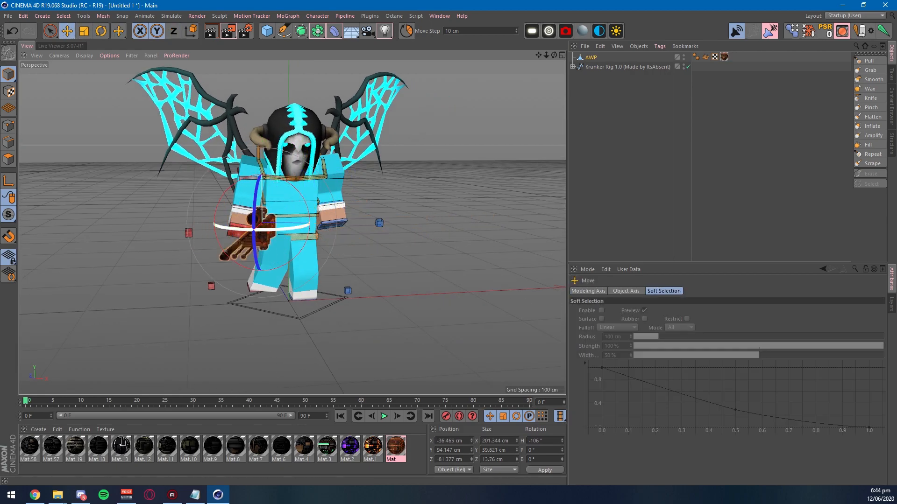
# - Move the AWP into the character's right hand, to about X -49 cm and Z -35 cm
pyautogui.moveTo(343, 224); pyautogui.dragTo(301, 222)
pyautogui.moveTo(203, 234)
pyautogui.mouseDown()
pyautogui.moveTo(222, 223)
pyautogui.moveTo(215, 227)
pyautogui.mouseUp()
pyautogui.moveTo(312, 217); pyautogui.dragTo(288, 187)
pyautogui.scroll(2, 238, 189)
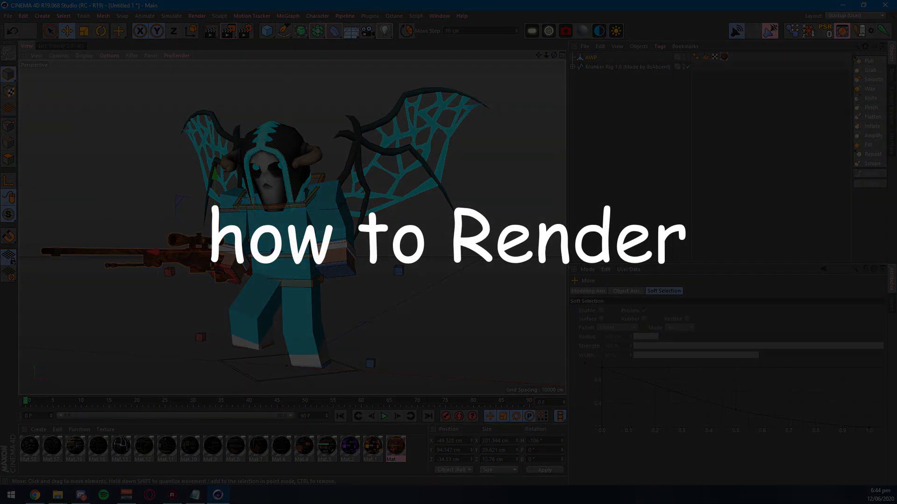
# - Set the render output size to 1920 × 1080 pixels in the render settings
pyautogui.click(630, 141)
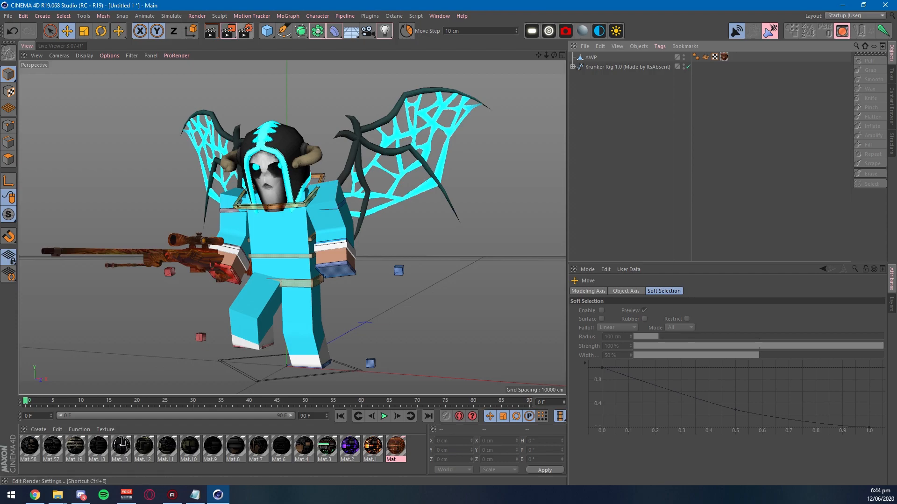
pyautogui.click(245, 31)
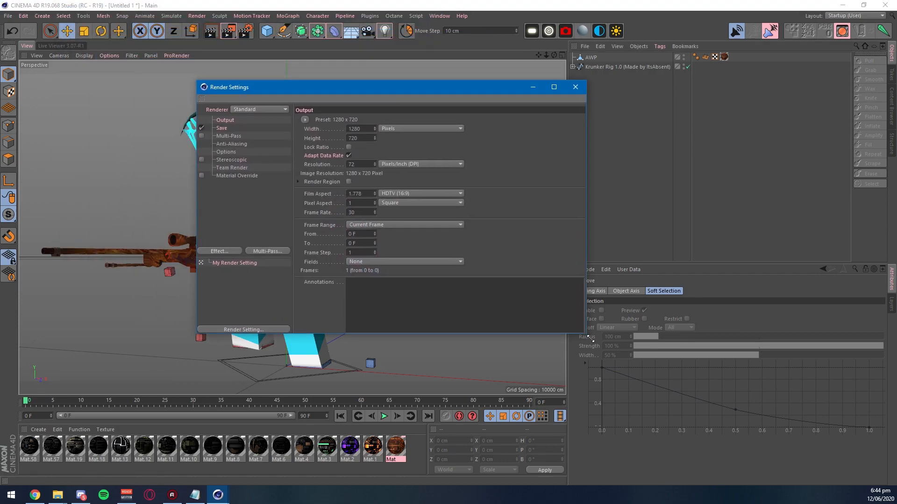
pyautogui.moveTo(585, 332); pyautogui.dragTo(694, 390)
pyautogui.click(221, 128)
pyautogui.click(225, 120)
pyautogui.doubleClick(353, 128)
pyautogui.write('1920')
pyautogui.press('Return')
pyautogui.press('Tab')
pyautogui.write('1080')
pyautogui.press('Return')
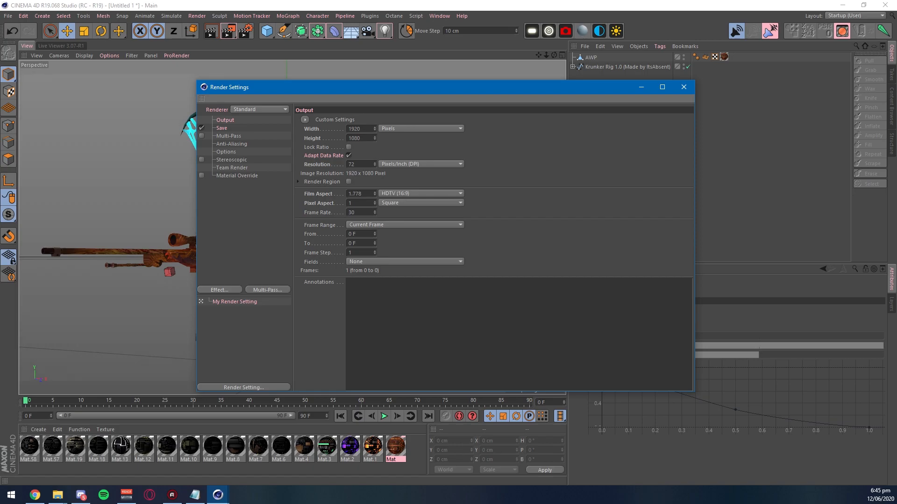
# - Set the render's frame range to Current Frame
pyautogui.click(405, 225)
pyautogui.click(367, 244)
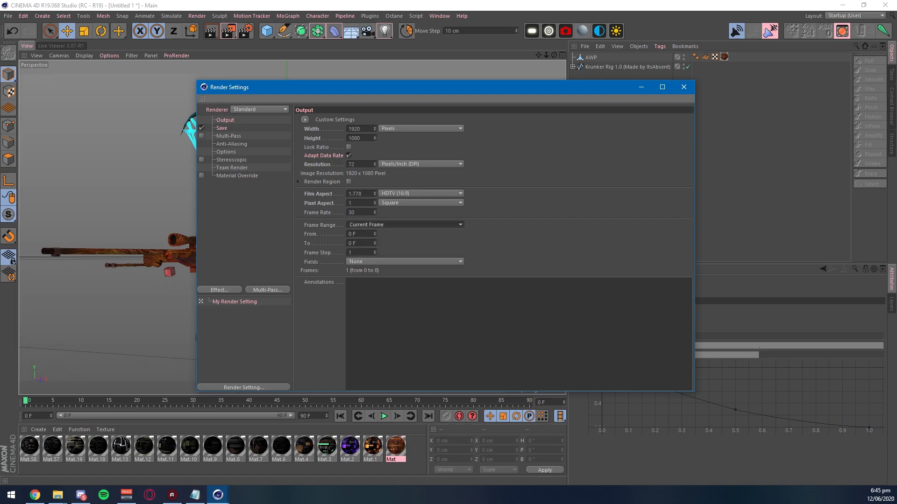
pyautogui.click(404, 225)
pyautogui.click(392, 244)
# - Set the render's save file to TutorialRender in the Krunker Rig 1.0 - Season 3 folder
pyautogui.click(221, 128)
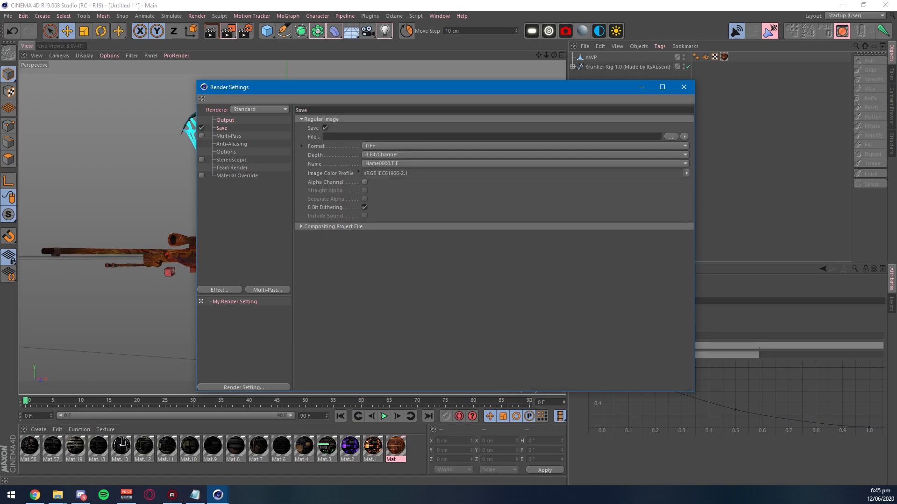
pyautogui.click(670, 136)
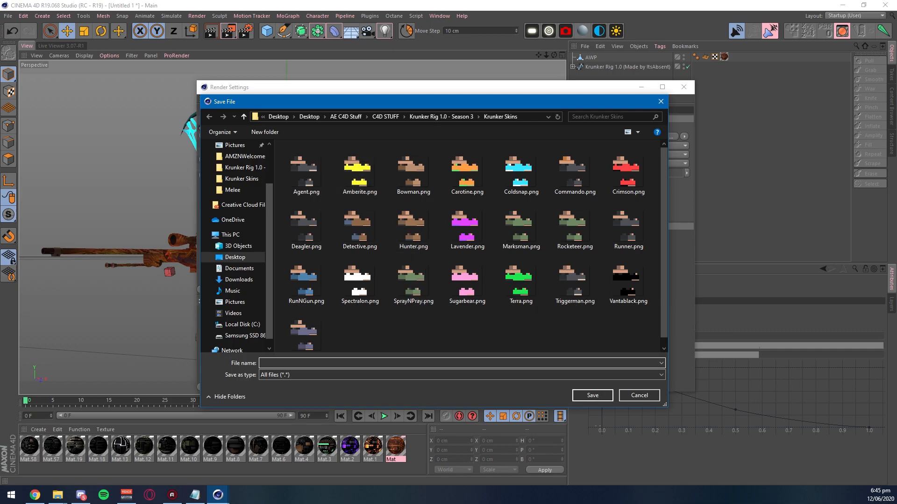
pyautogui.click(443, 116)
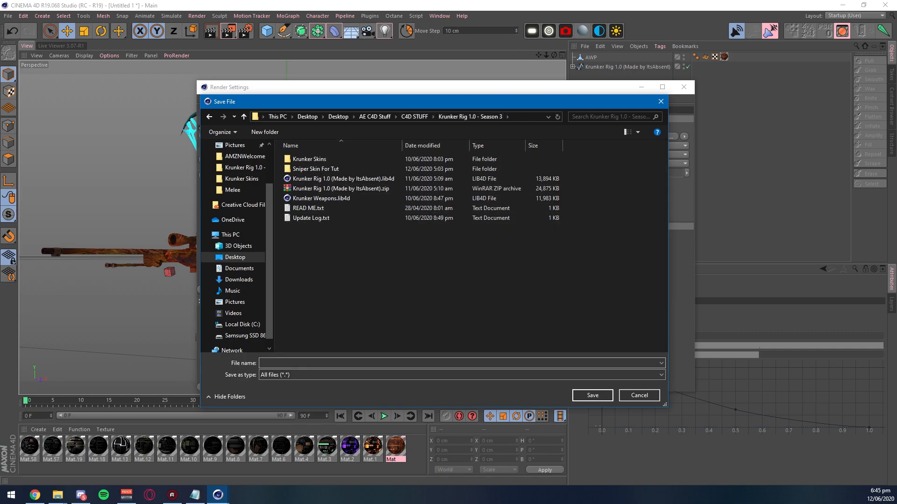
pyautogui.write('Titorial ')
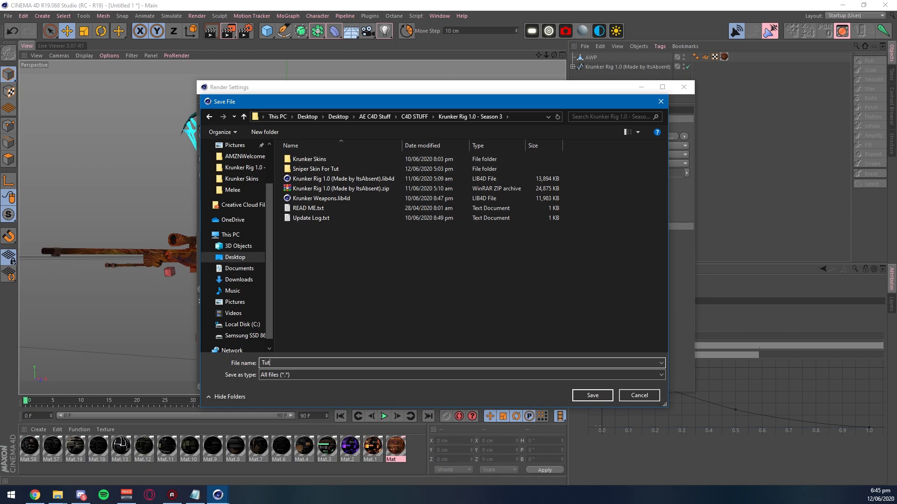
pyautogui.write('Render')
pyautogui.press('Return')
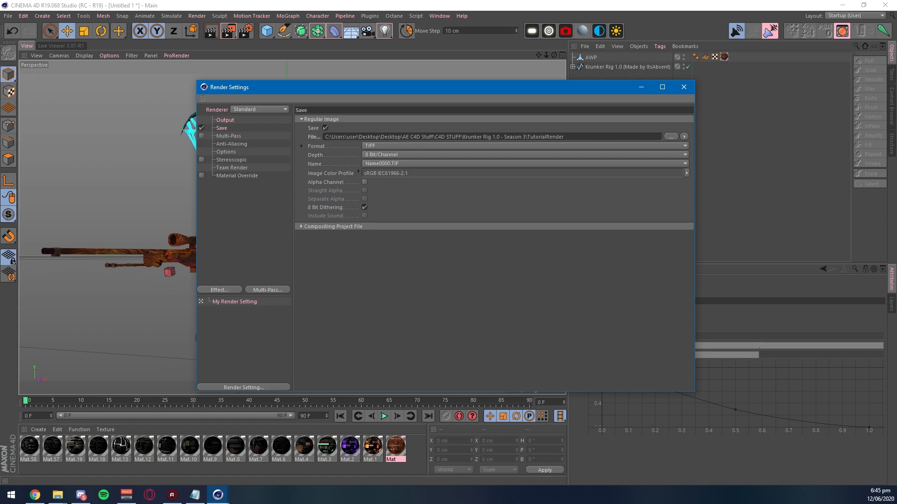
# - Set the saved image format to PNG with Alpha Channel enabled and close the render settings
pyautogui.click(525, 145)
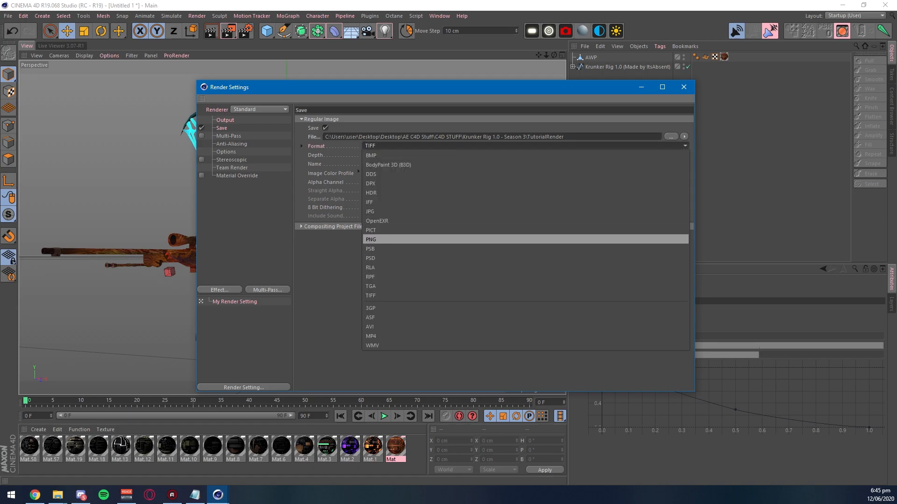
pyautogui.click(525, 240)
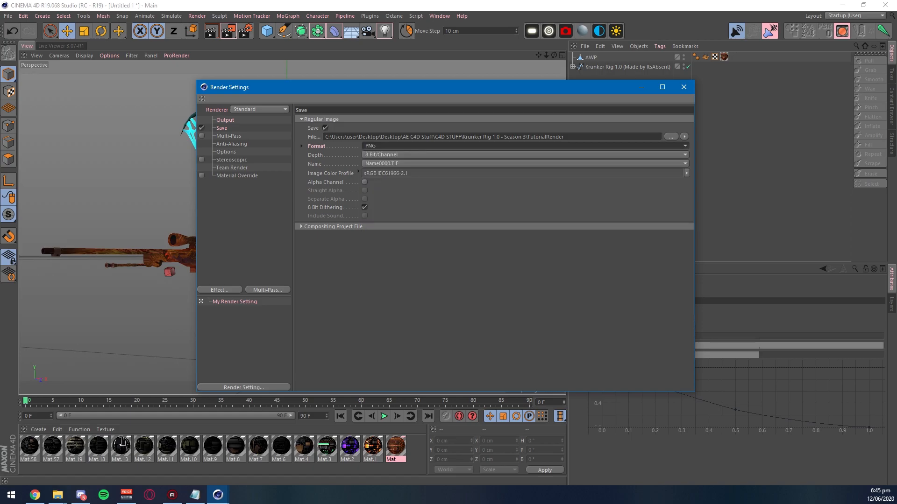
pyautogui.click(364, 182)
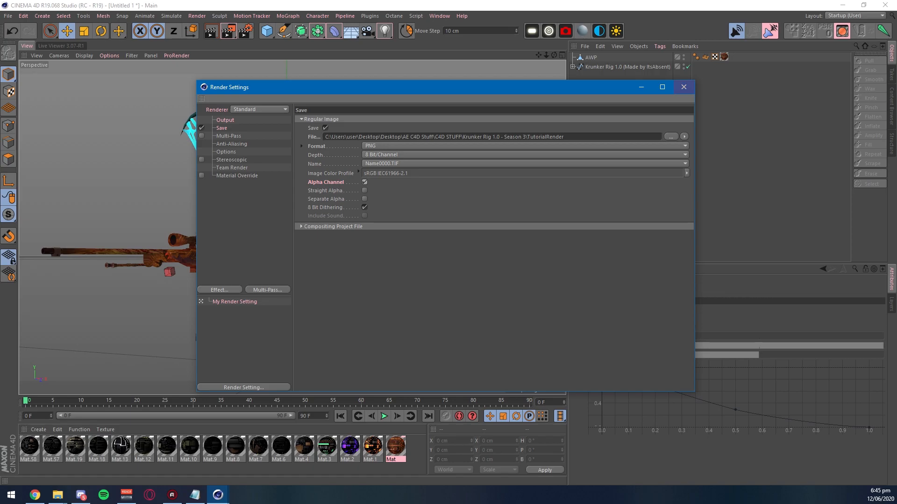
pyautogui.click(684, 87)
# - Frame the posed character with the AWP, render the scene to the Picture Viewer and inspect the whole image
pyautogui.keyDown('alt'); pyautogui.moveTo(271, 161); pyautogui.dragTo(288, 160); pyautogui.keyUp('alt')
pyautogui.keyDown('alt'); pyautogui.moveTo(287, 160); pyautogui.dragTo(291, 160, button='right'); pyautogui.keyUp('alt')
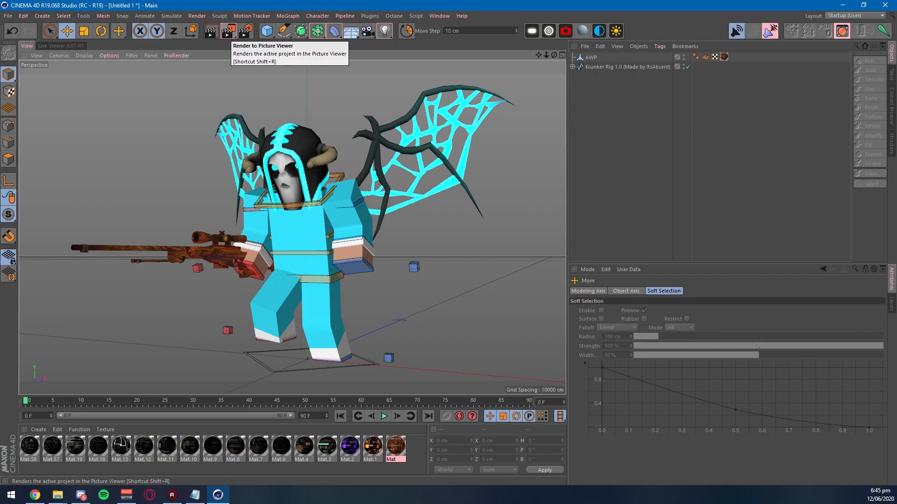
pyautogui.click(229, 30)
pyautogui.click(548, 94)
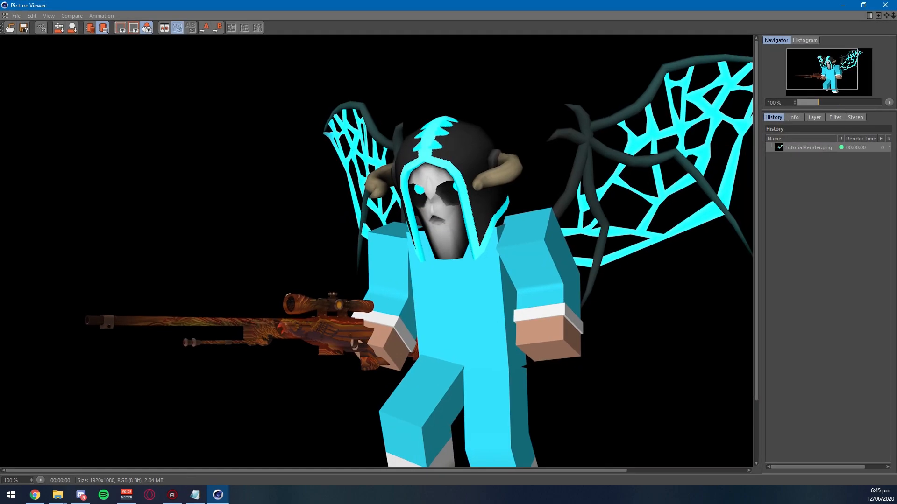
pyautogui.scroll(-3, 376, 251)
pyautogui.scroll(2, 376, 251)
pyautogui.scroll(-1, 376, 251)
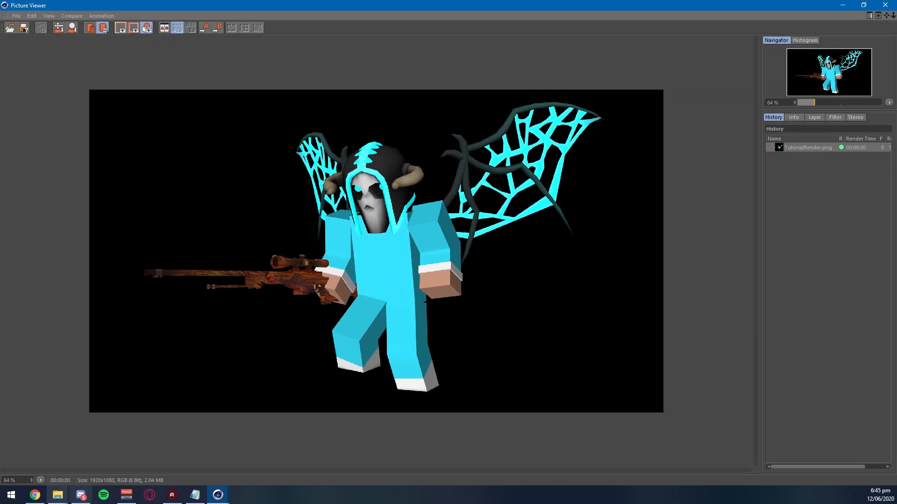
# - Switch to File Explorer and open TutorialRender.png from the Krunker Rig 1.0 - Season 3 folder to check its transparent background
pyautogui.moveTo(58, 495)
pyautogui.click(30, 448)
pyautogui.click(233, 299)
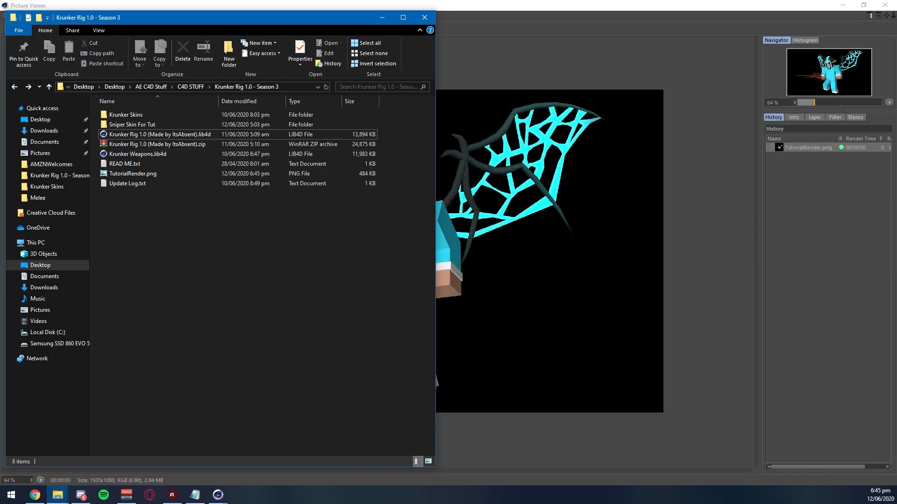
pyautogui.click(428, 461)
pyautogui.click(123, 196)
pyautogui.doubleClick(122, 197)
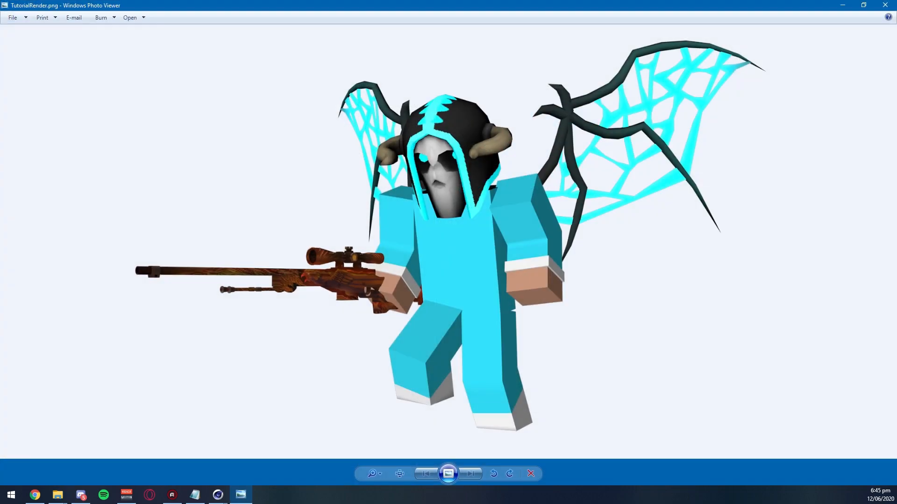